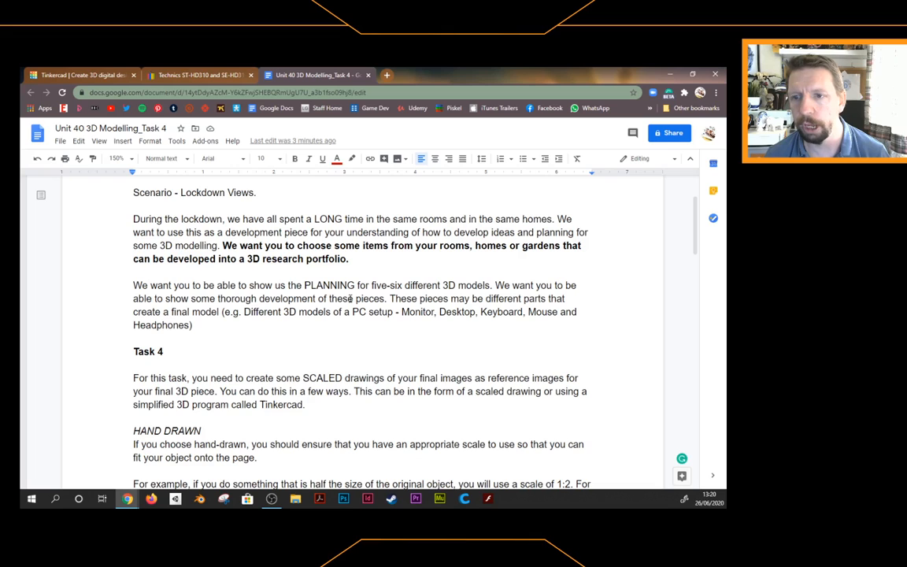
# View the first Technics micro stack listing photo full-size on eBay, then return to Tinkercad
pyautogui.scroll(-3, 349, 299)
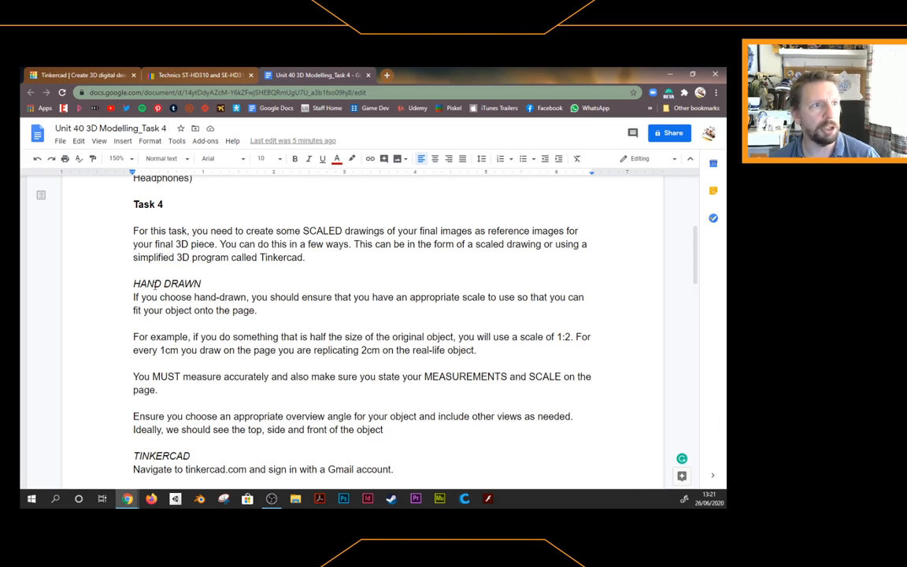
pyautogui.scroll(-1, 255, 315)
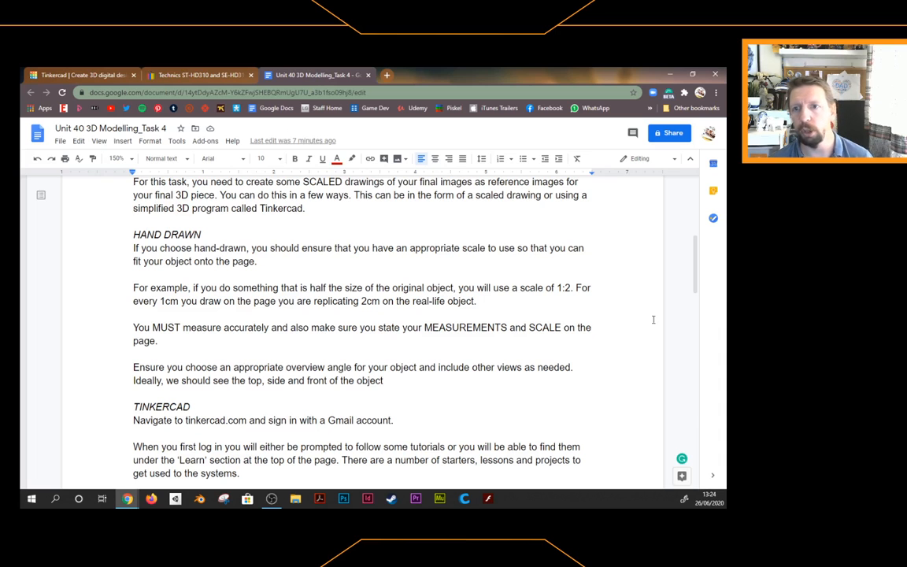
pyautogui.scroll(-5, 340, 296)
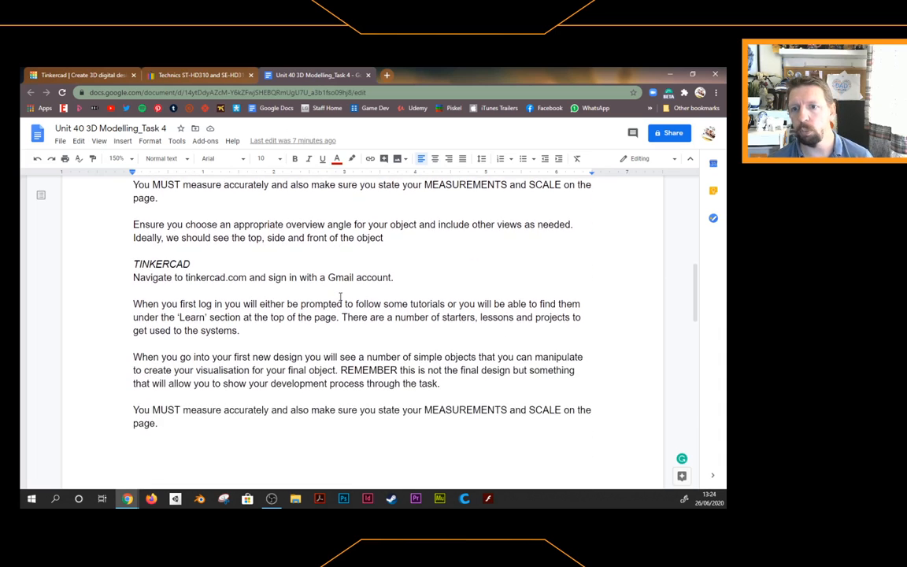
pyautogui.scroll(1, 340, 297)
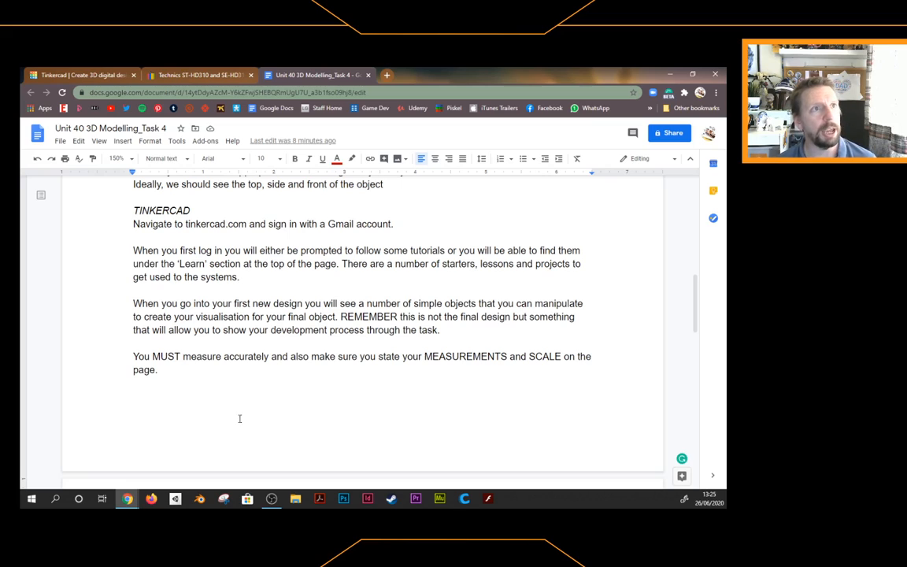
pyautogui.click(201, 75)
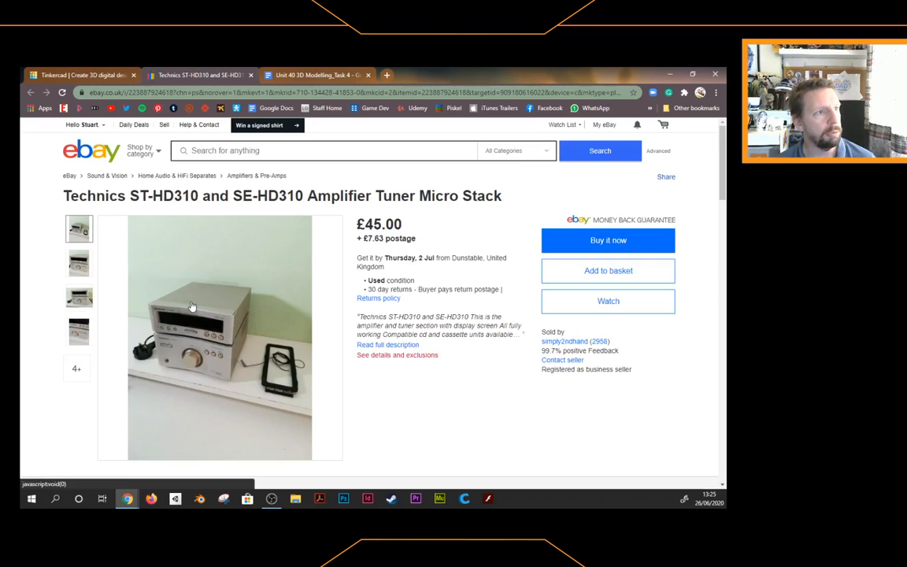
pyautogui.click(76, 226)
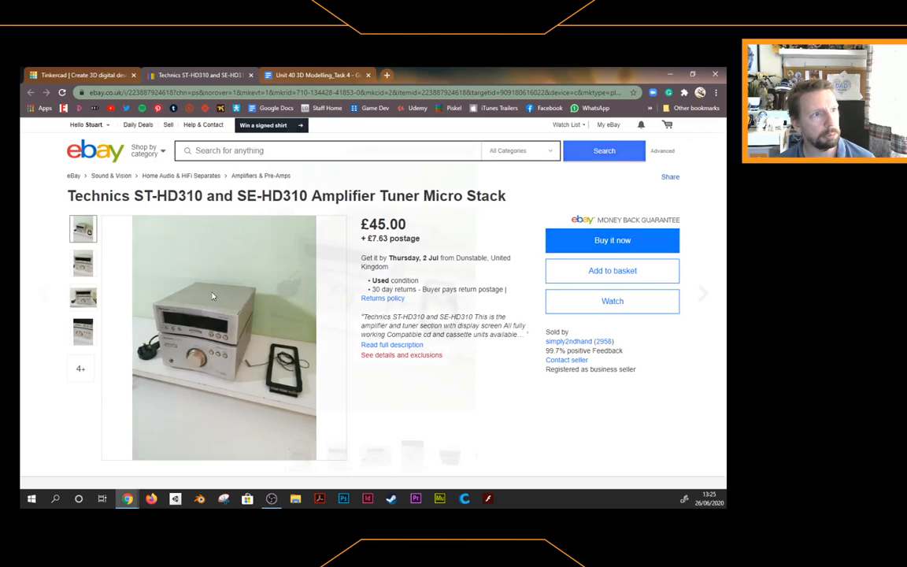
pyautogui.click(189, 268)
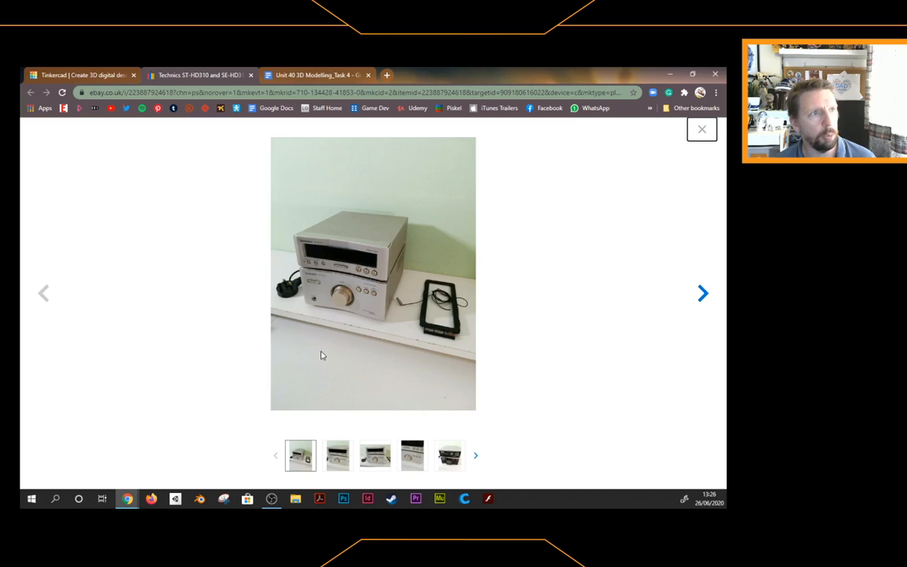
pyautogui.click(100, 73)
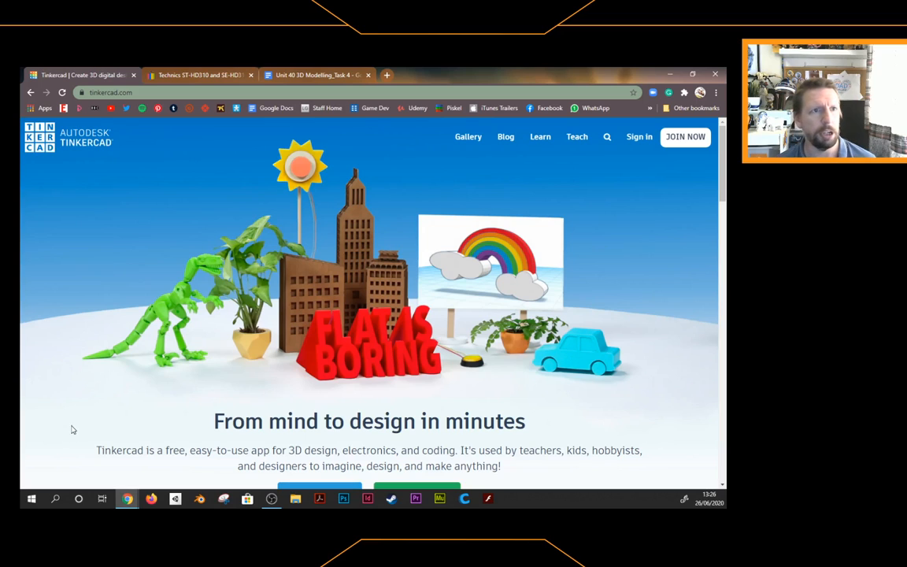
# Go to the Tinkercad account sign-up page from the homepage's JOIN NOW button
pyautogui.click(684, 137)
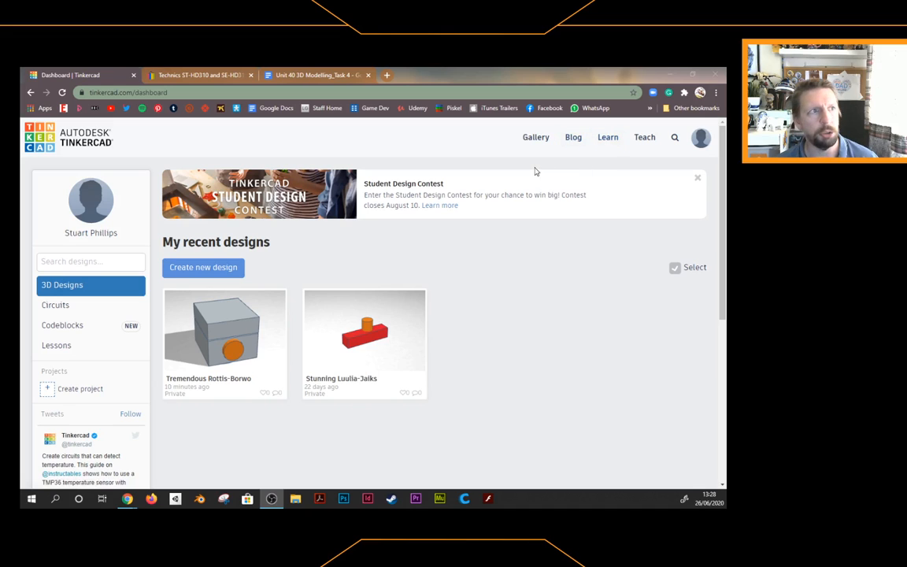
# Create a new blank design, toggle orthographic and back to perspective, and orbit the workplane
pyautogui.click(219, 269)
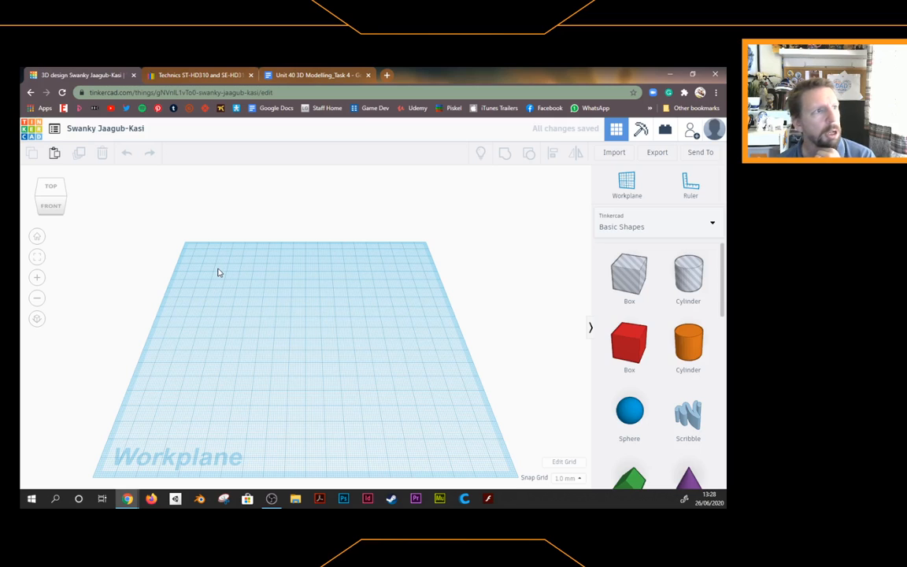
pyautogui.click(38, 318)
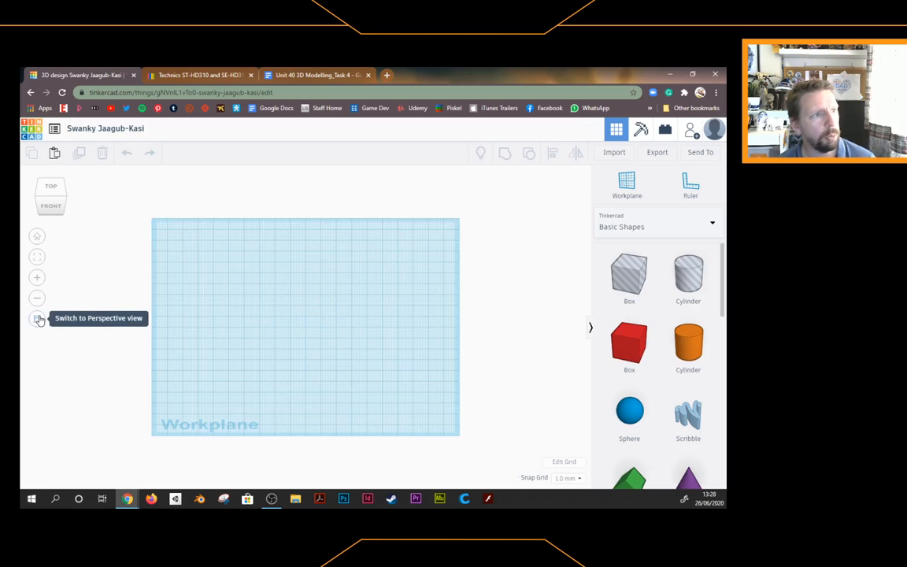
pyautogui.click(38, 318)
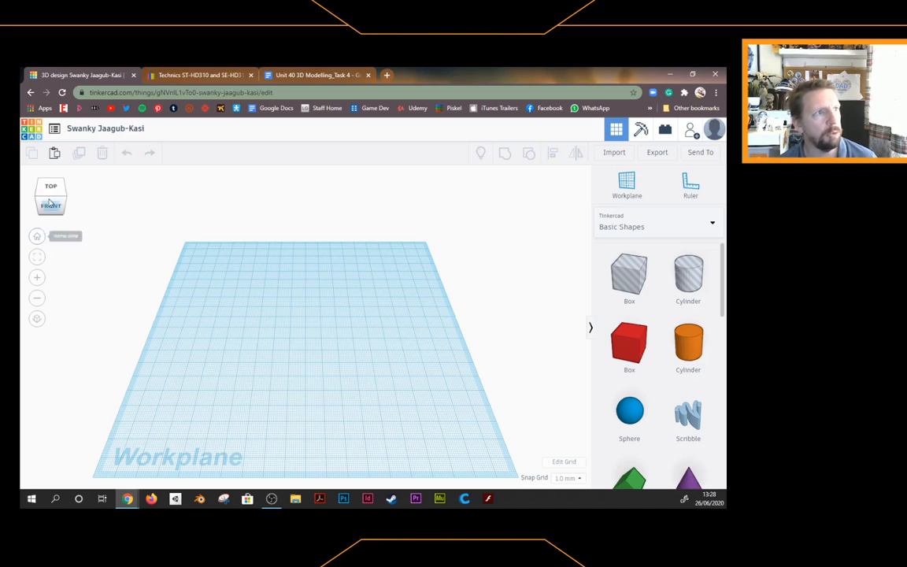
pyautogui.moveTo(51, 198); pyautogui.dragTo(48, 197)
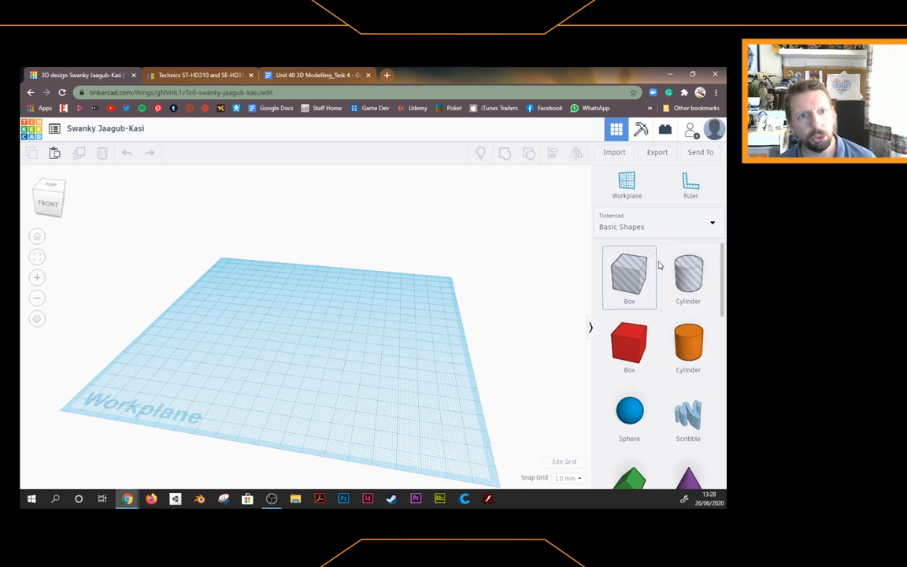
# Browse the circuit Components shape library
pyautogui.scroll(-5, 644, 349)
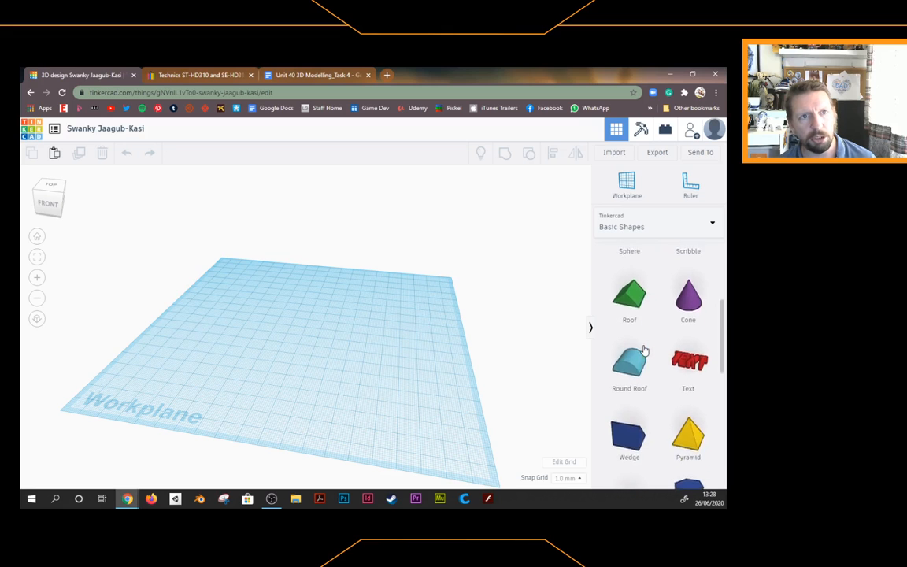
pyautogui.scroll(-3, 663, 353)
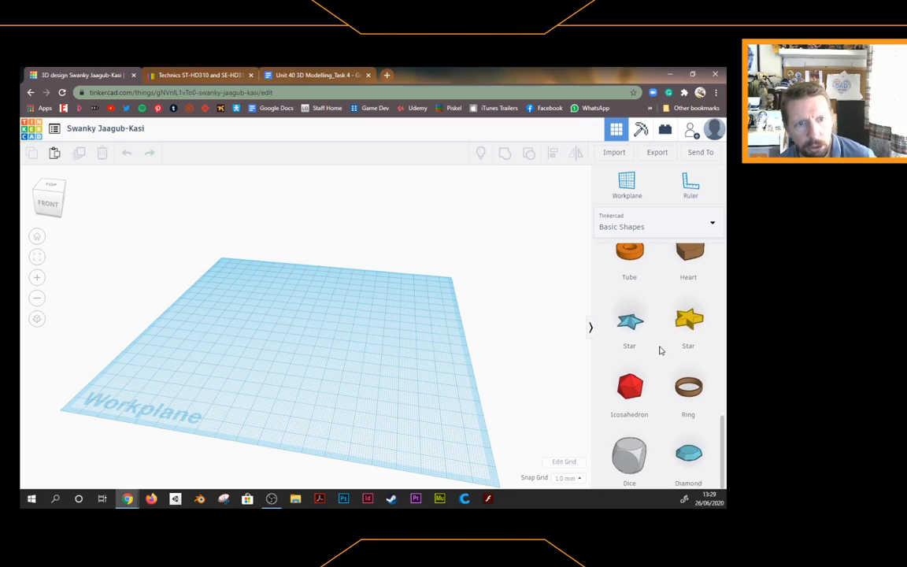
pyautogui.scroll(3, 659, 350)
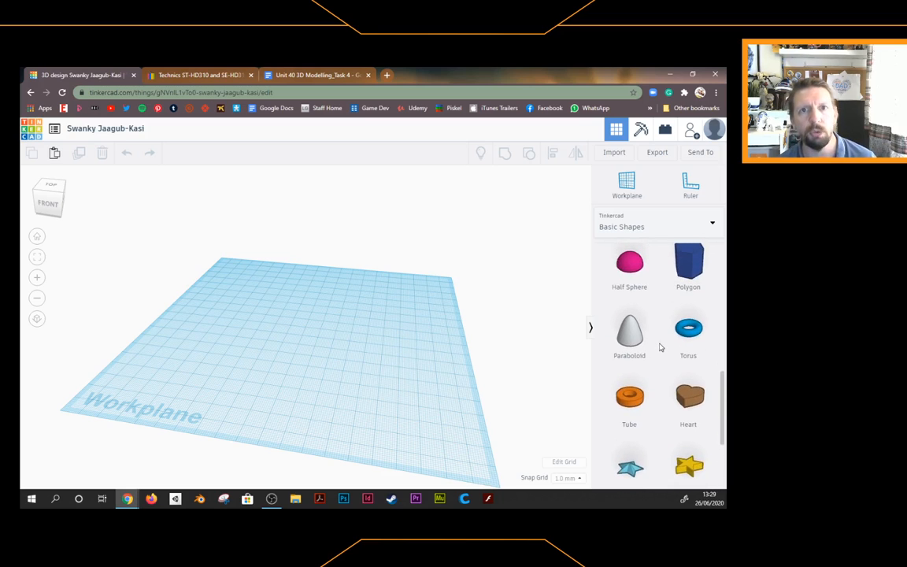
pyautogui.scroll(3, 656, 344)
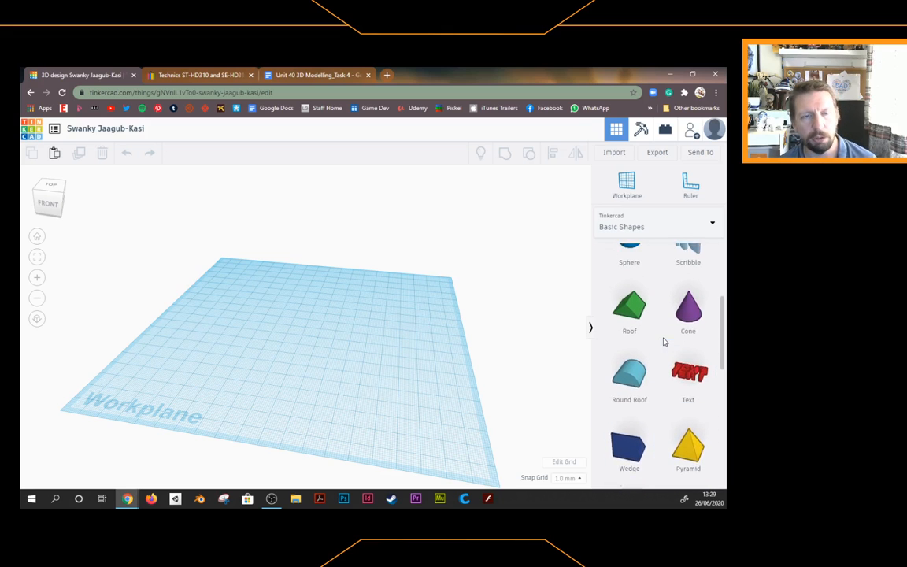
pyautogui.scroll(2, 661, 343)
pyautogui.scroll(2, 662, 342)
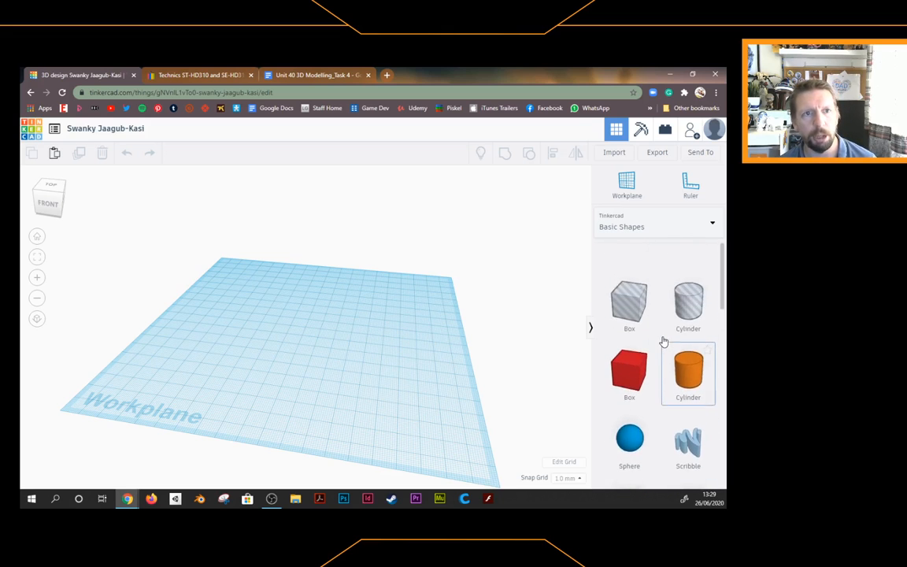
pyautogui.click(662, 228)
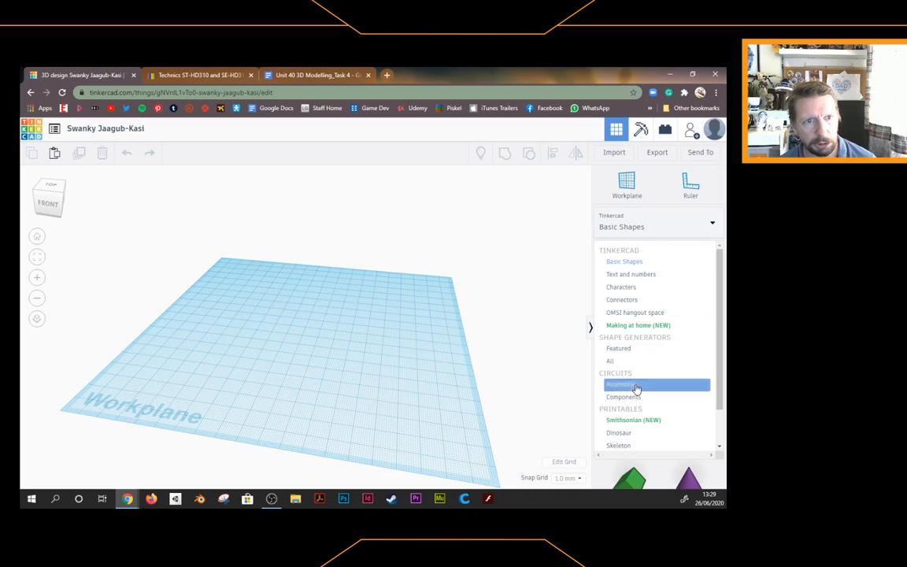
pyautogui.scroll(-1, 636, 384)
pyautogui.scroll(-2, 636, 386)
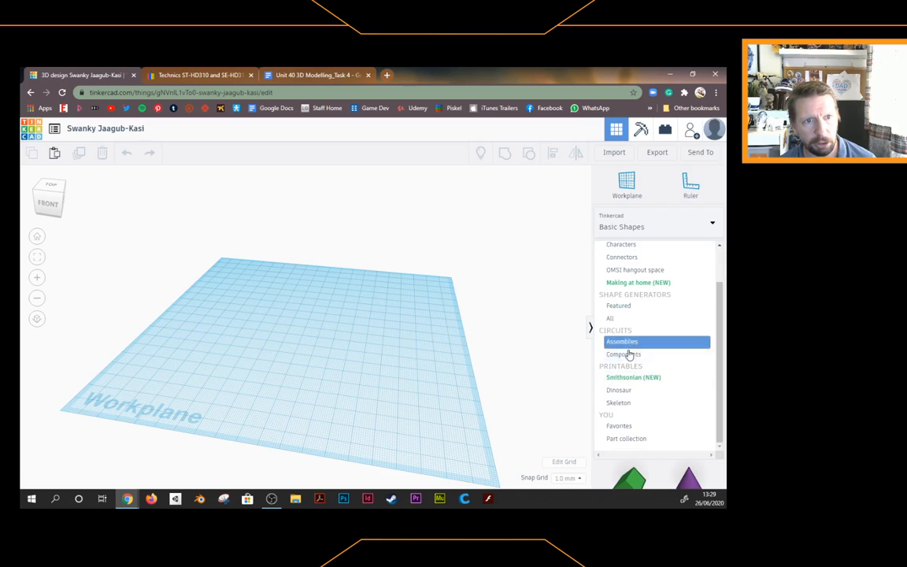
pyautogui.click(630, 356)
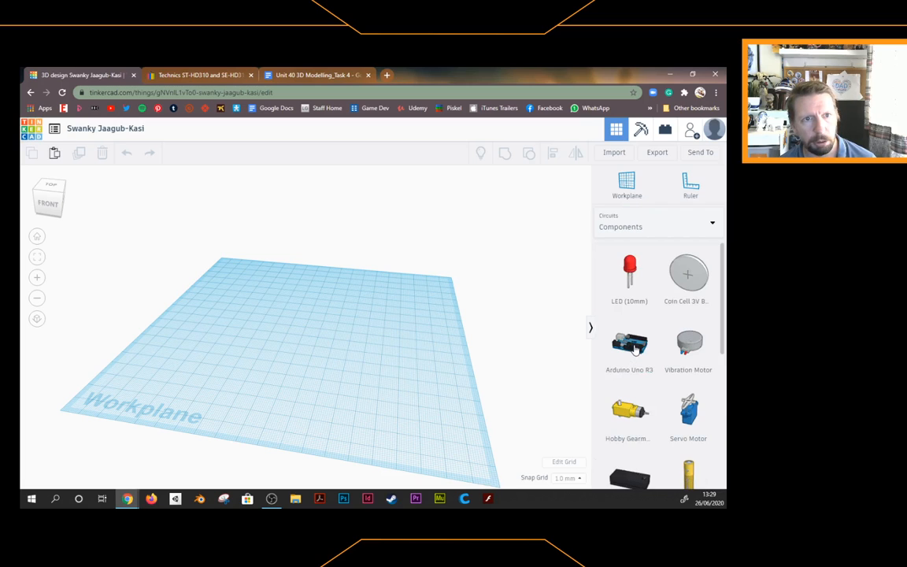
pyautogui.scroll(-5, 665, 365)
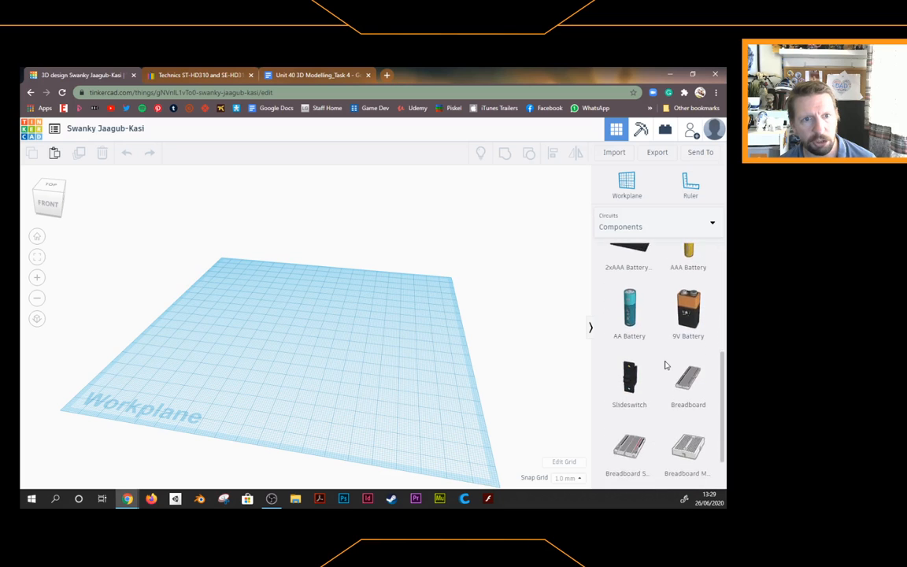
pyautogui.scroll(5, 664, 364)
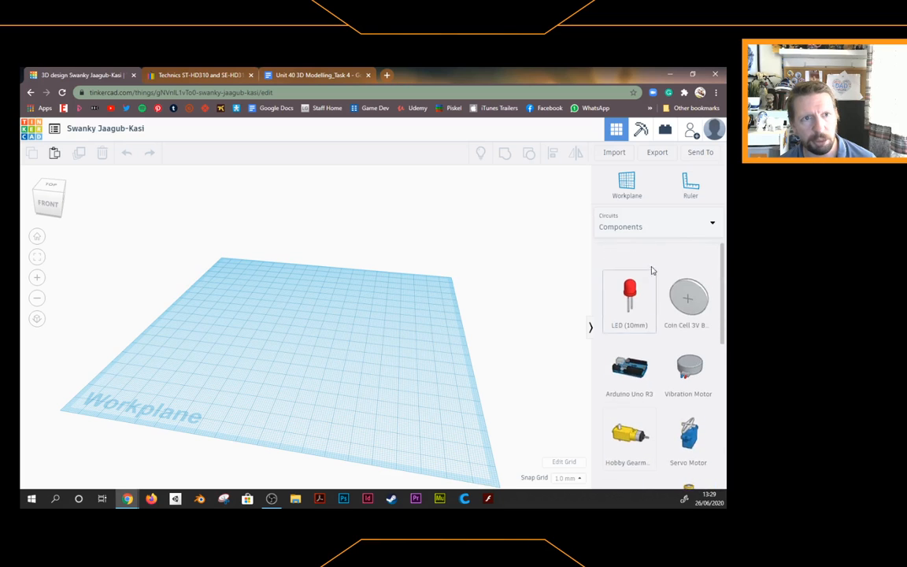
# Look through the Featured and then All shape generators
pyautogui.click(632, 228)
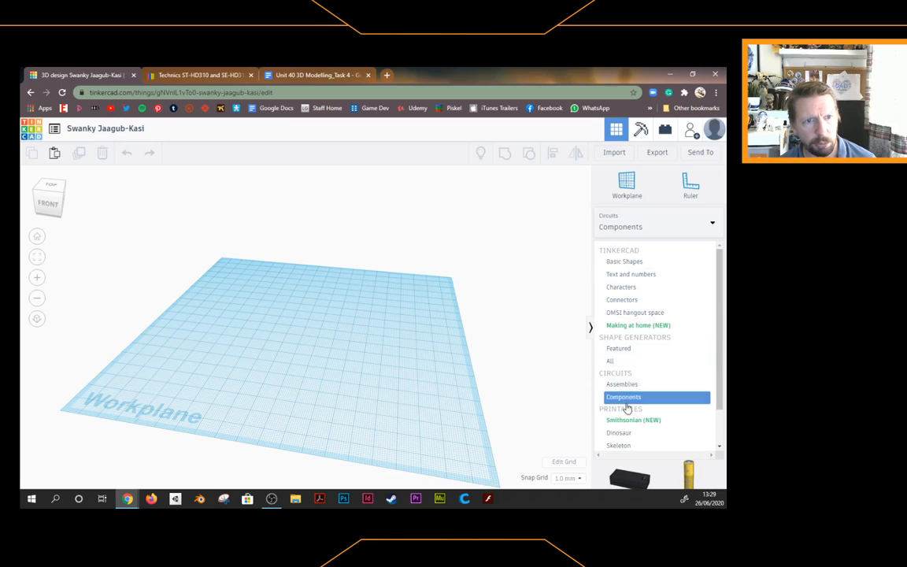
pyautogui.click(618, 351)
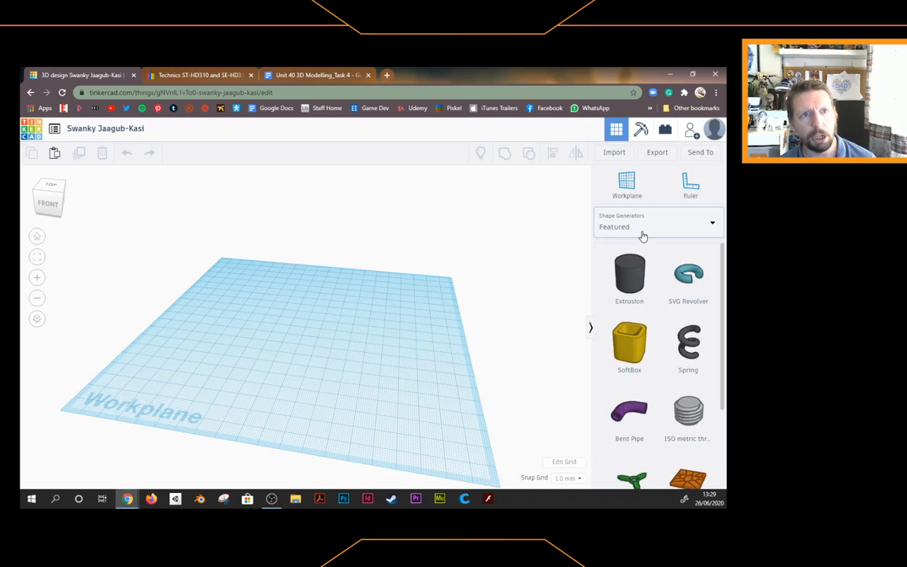
pyautogui.scroll(-3, 643, 333)
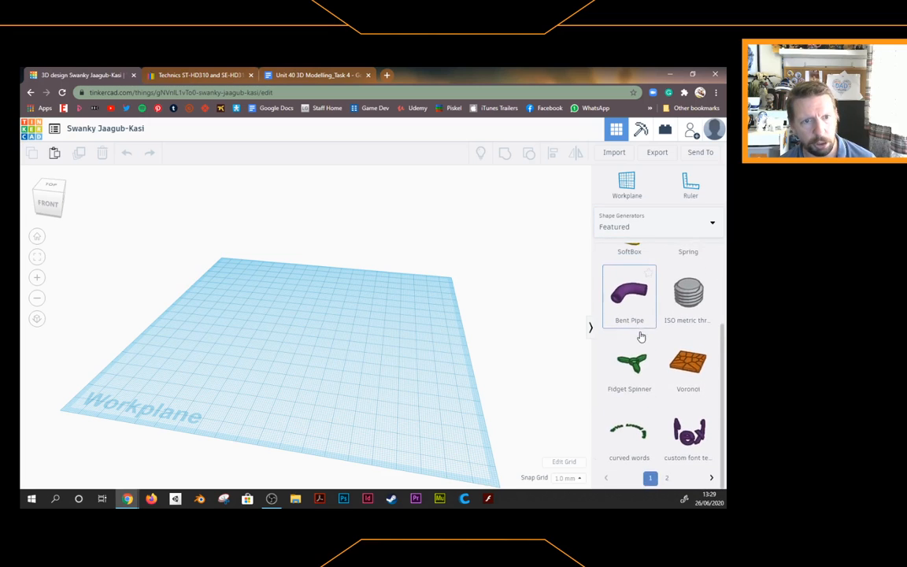
pyautogui.scroll(3, 634, 362)
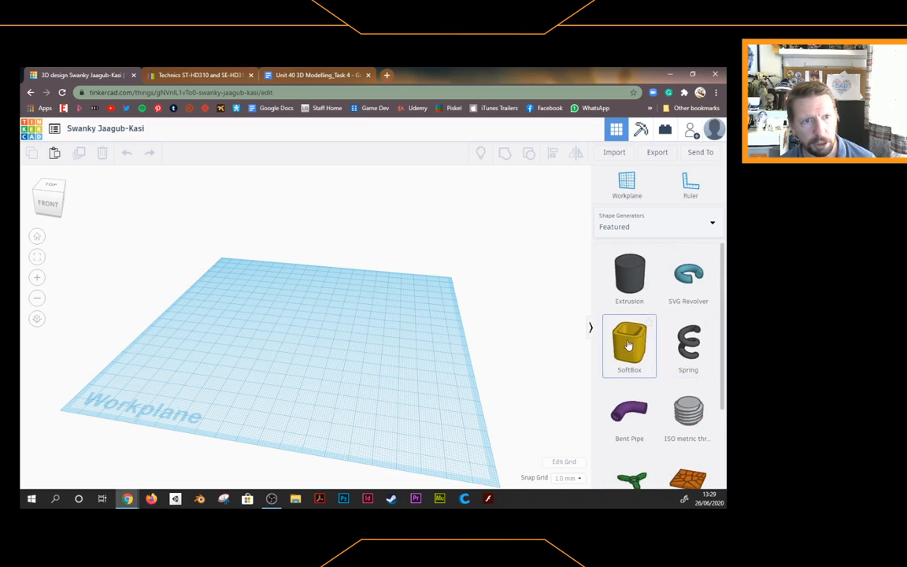
pyautogui.click(617, 228)
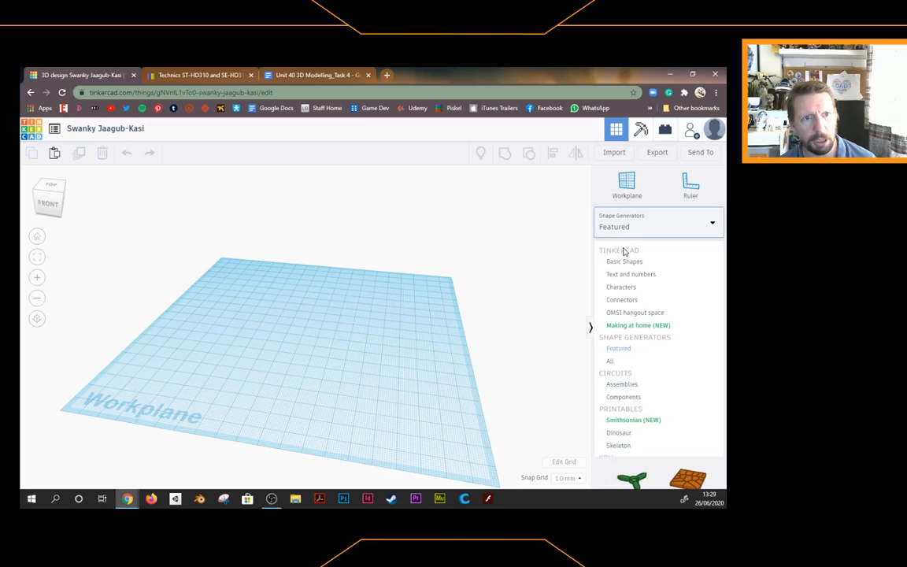
pyautogui.click(622, 362)
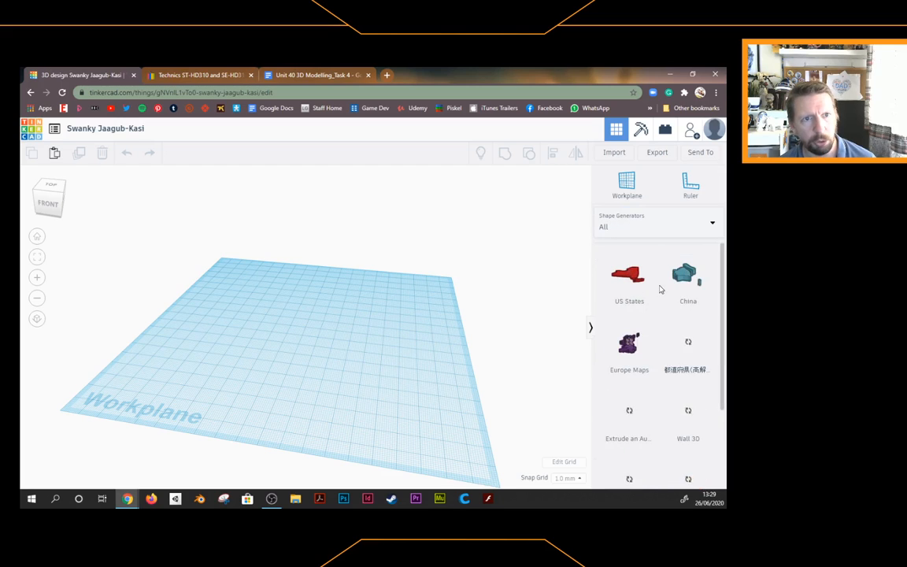
pyautogui.scroll(-3, 644, 325)
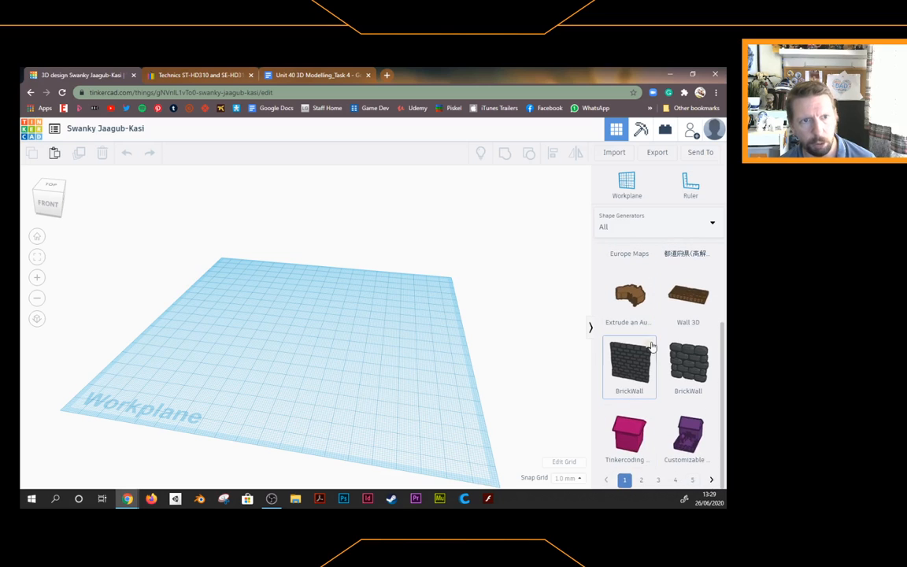
pyautogui.scroll(3, 647, 331)
# Switch the shape library back to Basic Shapes
pyautogui.click(635, 228)
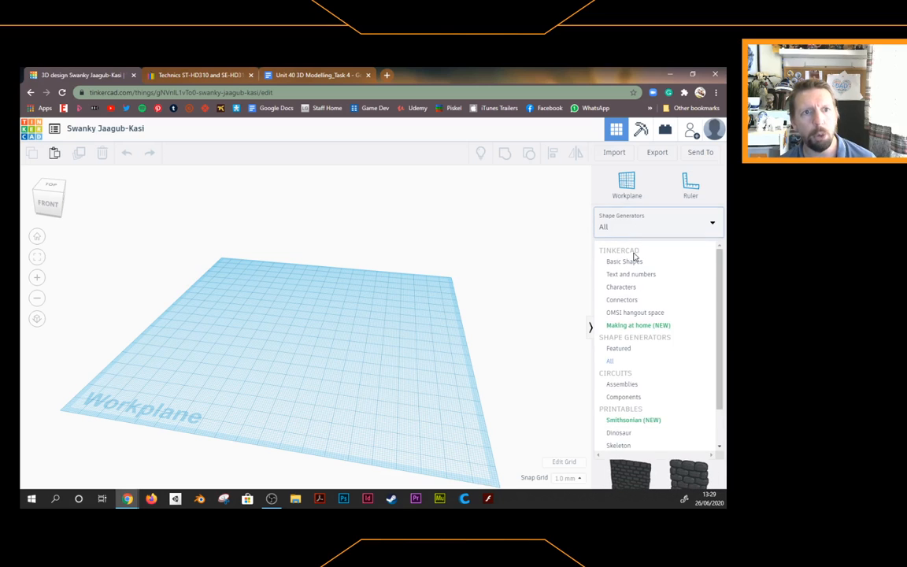
pyautogui.click(627, 263)
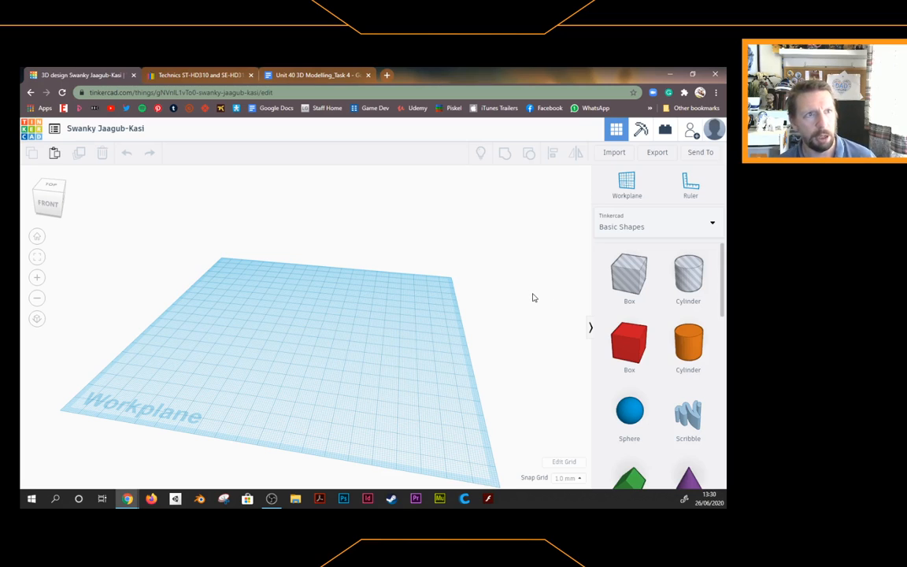
pyautogui.click(692, 190)
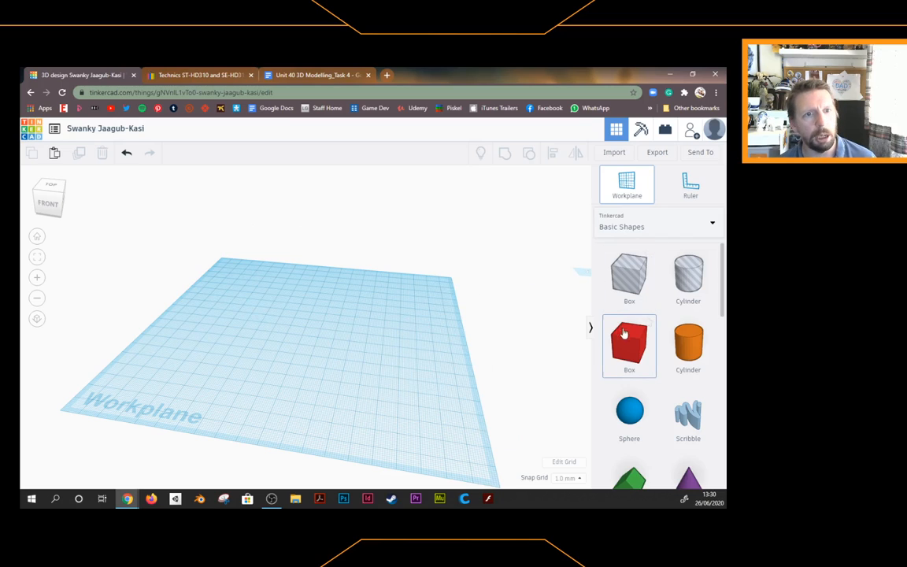
# Place a 20 mm Box on the workplane and colour it light grey
pyautogui.moveTo(627, 344); pyautogui.dragTo(311, 344)
pyautogui.click(311, 344)
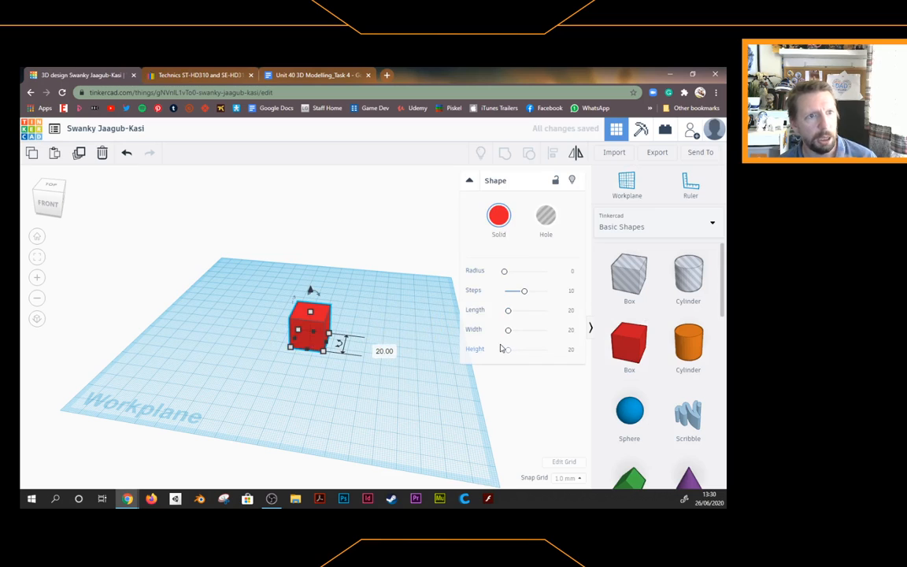
pyautogui.click(496, 221)
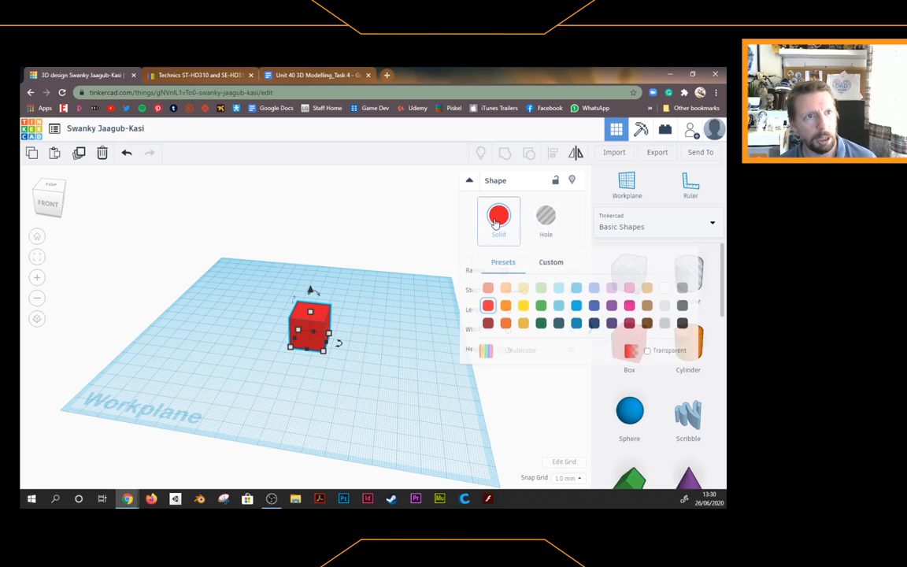
pyautogui.click(662, 308)
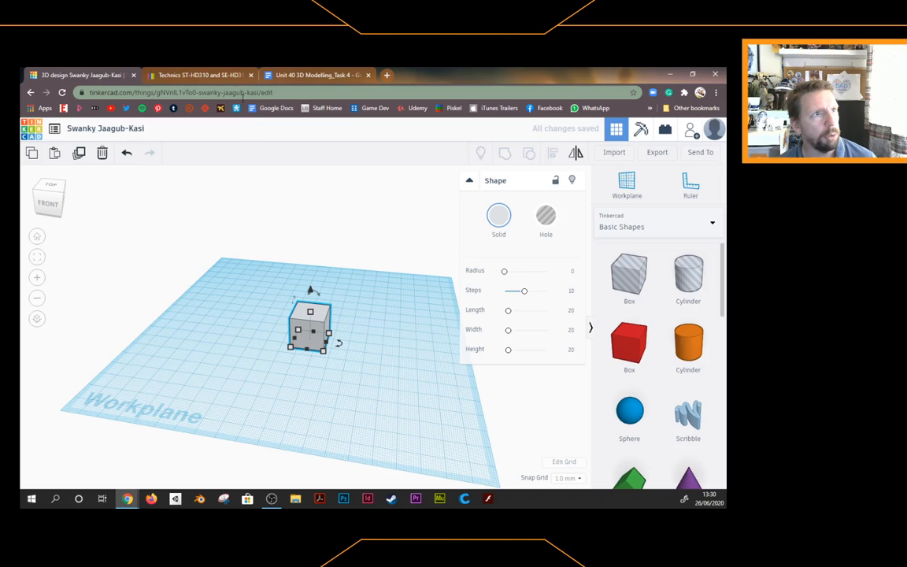
# Compare against the eBay stereo photo, then reselect the box and orbit the view
pyautogui.click(201, 76)
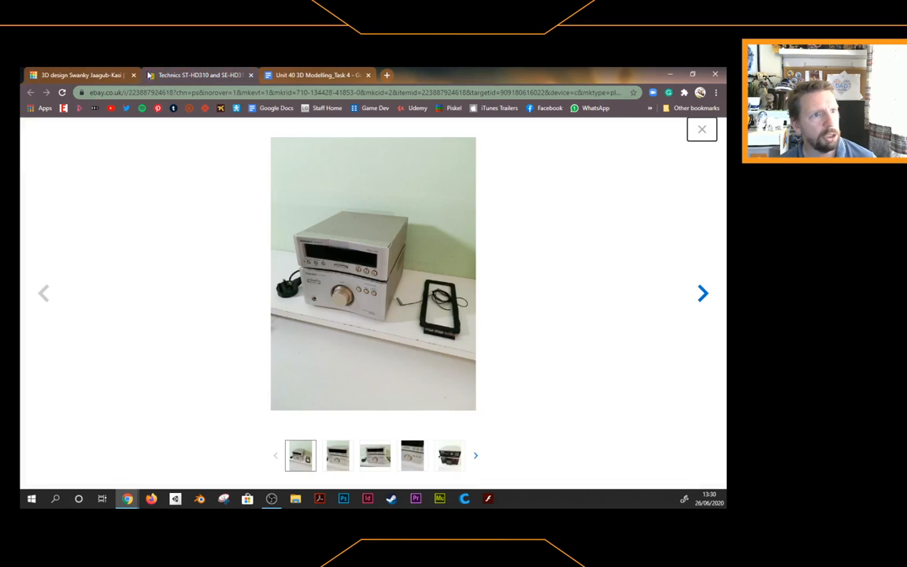
pyautogui.click(89, 76)
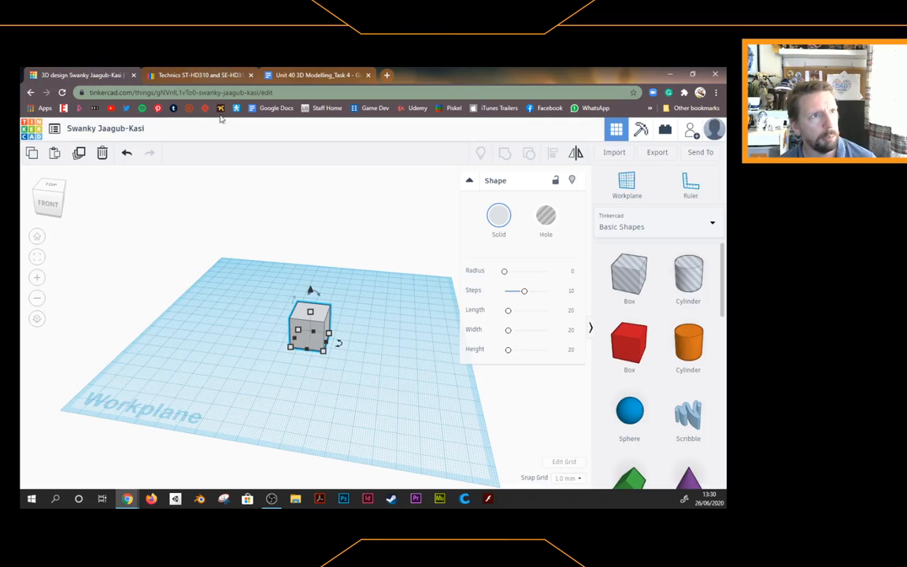
pyautogui.click(319, 373)
pyautogui.click(323, 330)
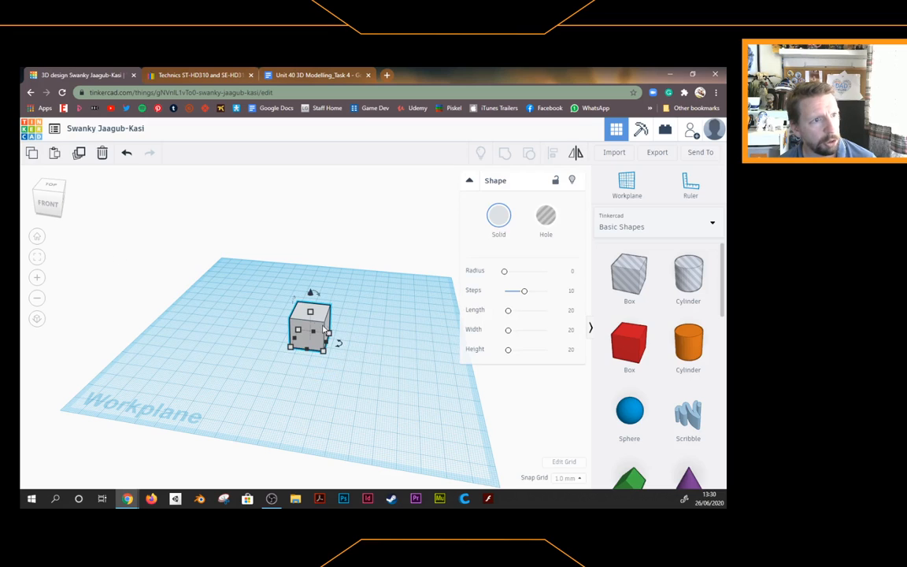
pyautogui.moveTo(318, 295)
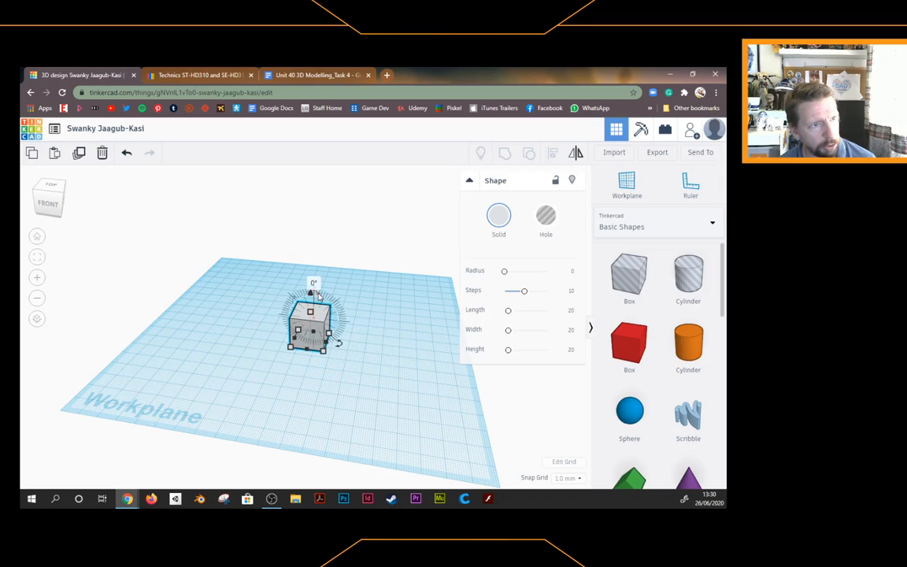
pyautogui.moveTo(340, 345)
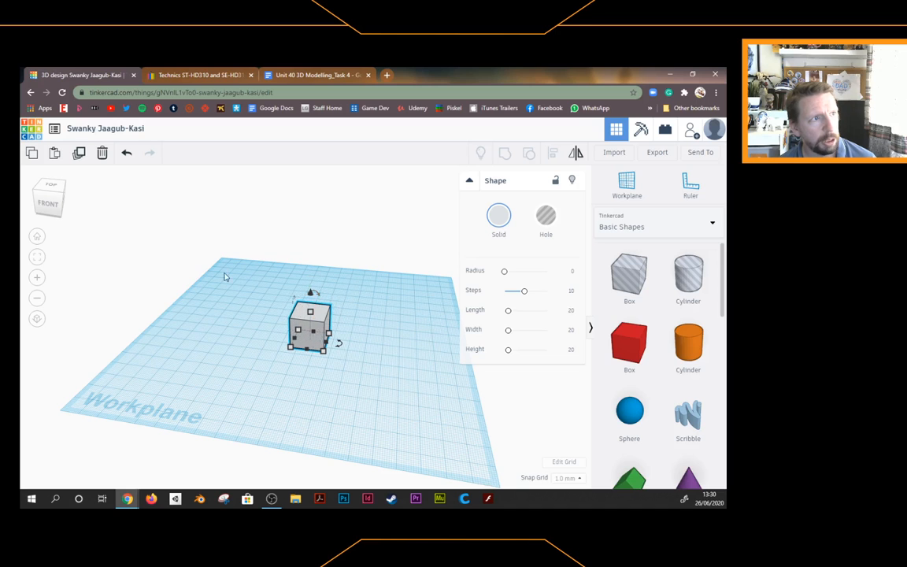
pyautogui.moveTo(53, 197)
pyautogui.mouseDown()
pyautogui.moveTo(51, 205)
pyautogui.moveTo(51, 196)
pyautogui.mouseUp()
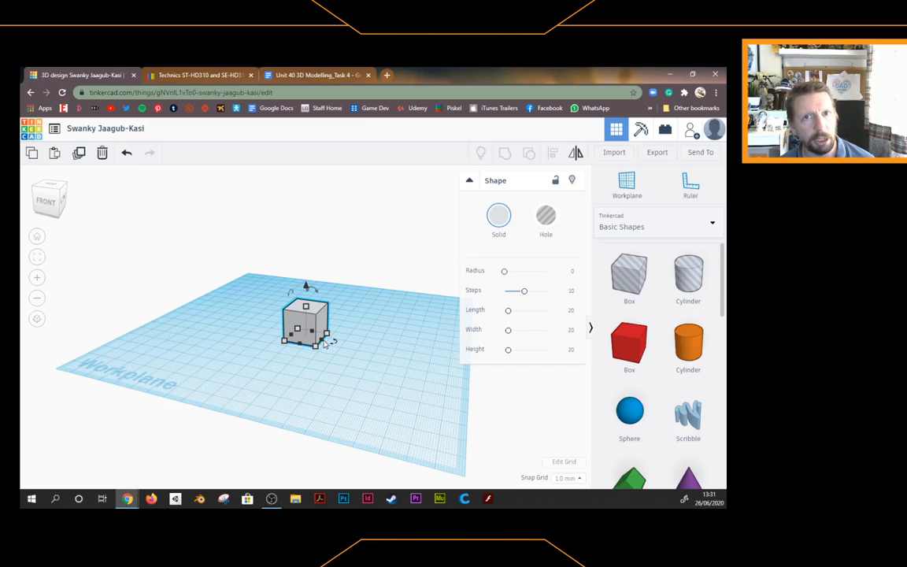
# Widen the box to 26 mm, lower it to 15 mm high, and check the eBay photo
pyautogui.moveTo(323, 342); pyautogui.dragTo(342, 319)
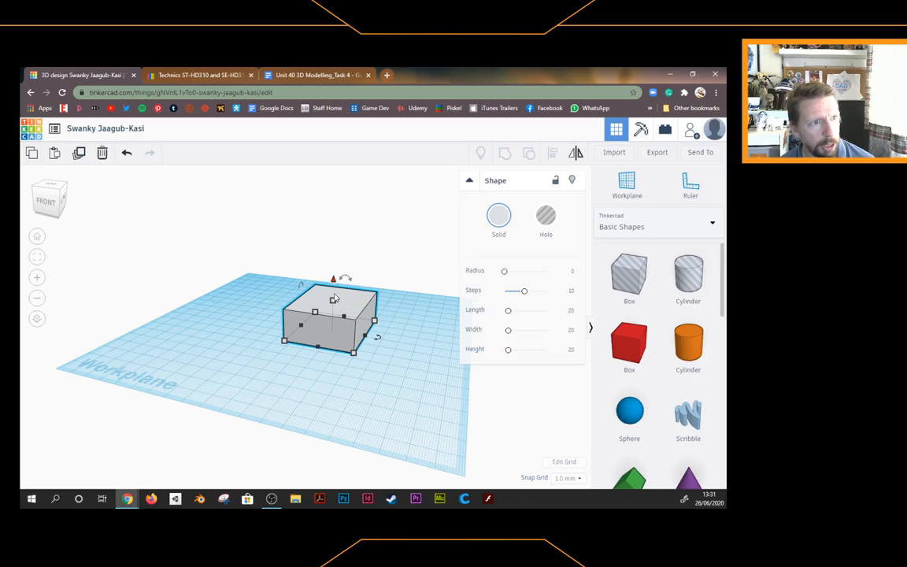
pyautogui.moveTo(334, 302); pyautogui.dragTo(335, 306)
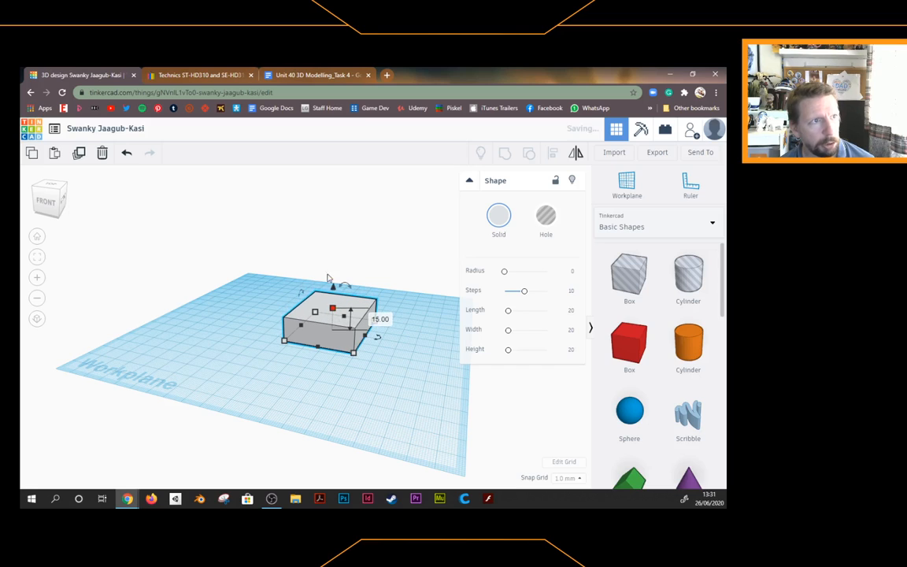
pyautogui.click(200, 75)
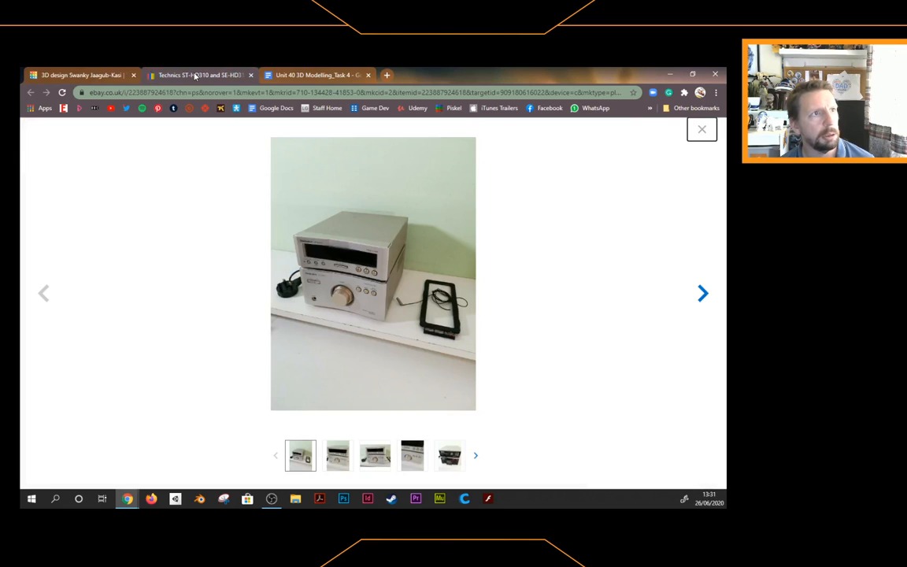
# Back in Tinkercad, set the grey box height to 18 mm
pyautogui.click(85, 75)
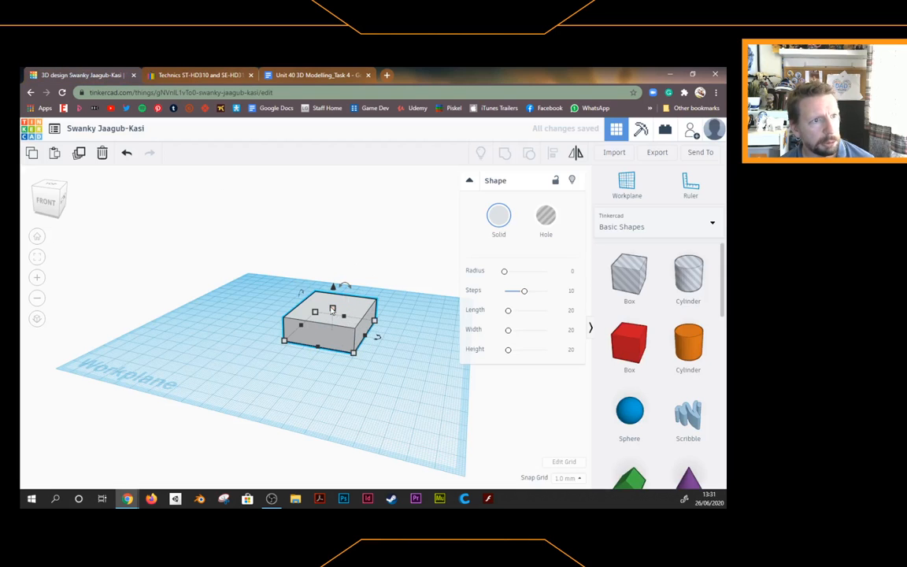
pyautogui.moveTo(332, 309); pyautogui.dragTo(368, 325)
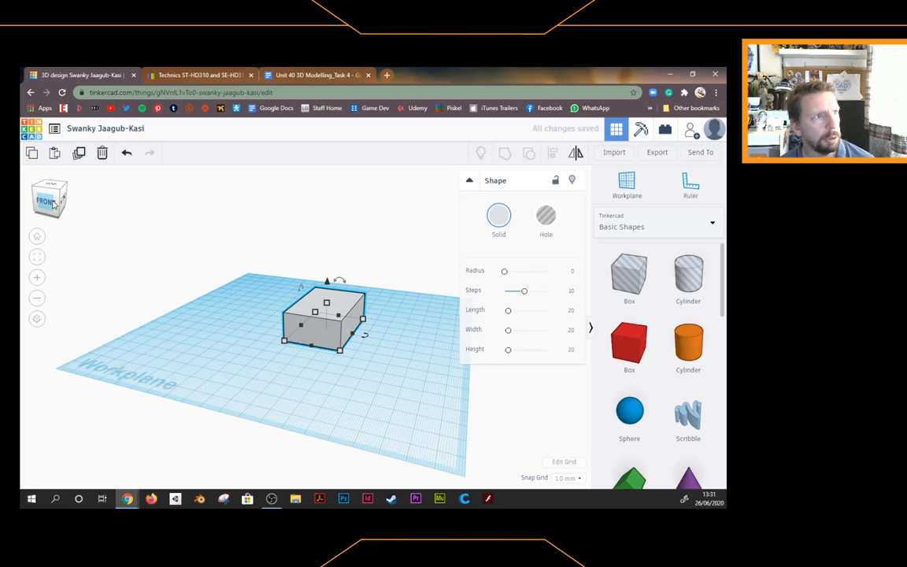
pyautogui.moveTo(53, 204)
pyautogui.mouseDown()
pyautogui.moveTo(52, 195)
pyautogui.moveTo(48, 203)
pyautogui.mouseUp()
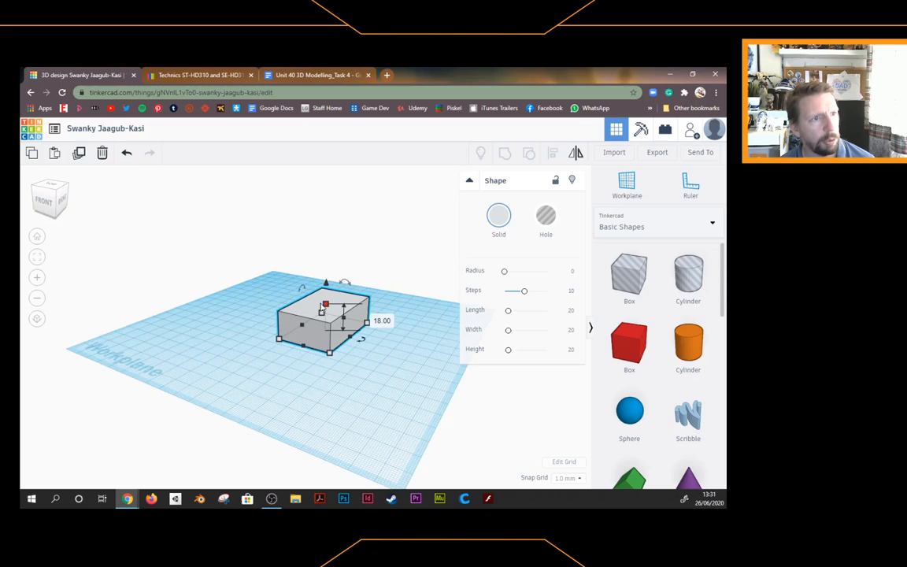
# Duplicate the grey box, stack the copy on top, and check the Technics photo
pyautogui.click(78, 154)
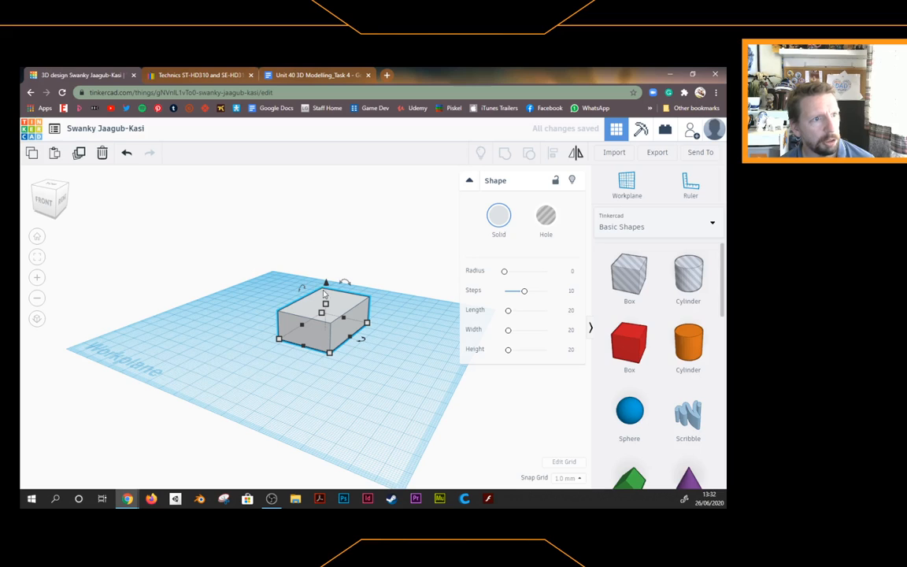
pyautogui.moveTo(326, 285)
pyautogui.mouseDown()
pyautogui.moveTo(322, 254)
pyautogui.moveTo(328, 292)
pyautogui.mouseUp()
pyautogui.click(201, 75)
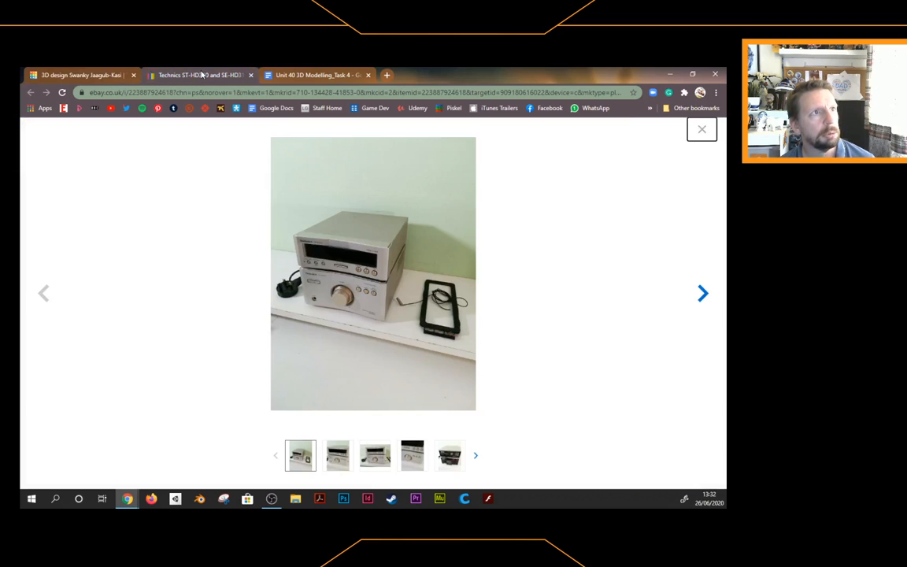
pyautogui.click(95, 75)
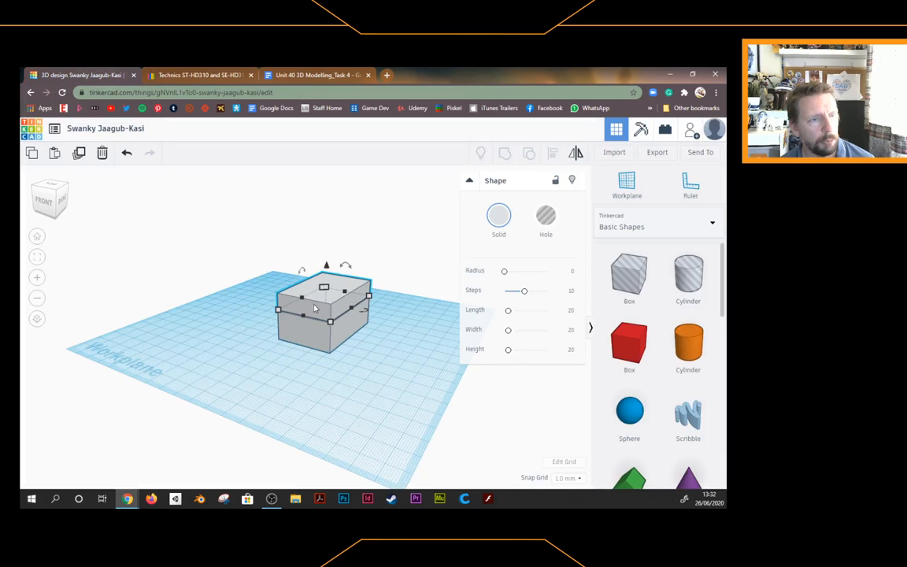
pyautogui.click(182, 236)
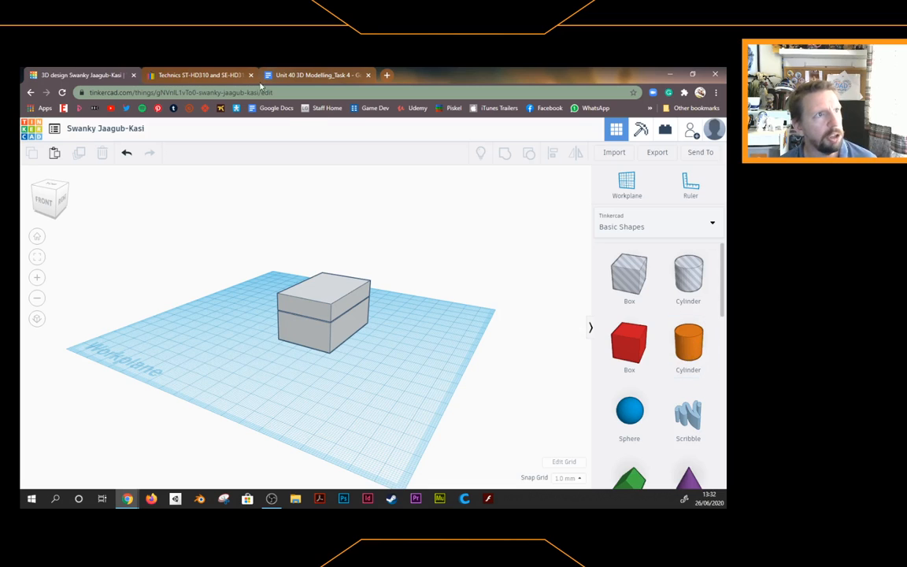
pyautogui.click(197, 75)
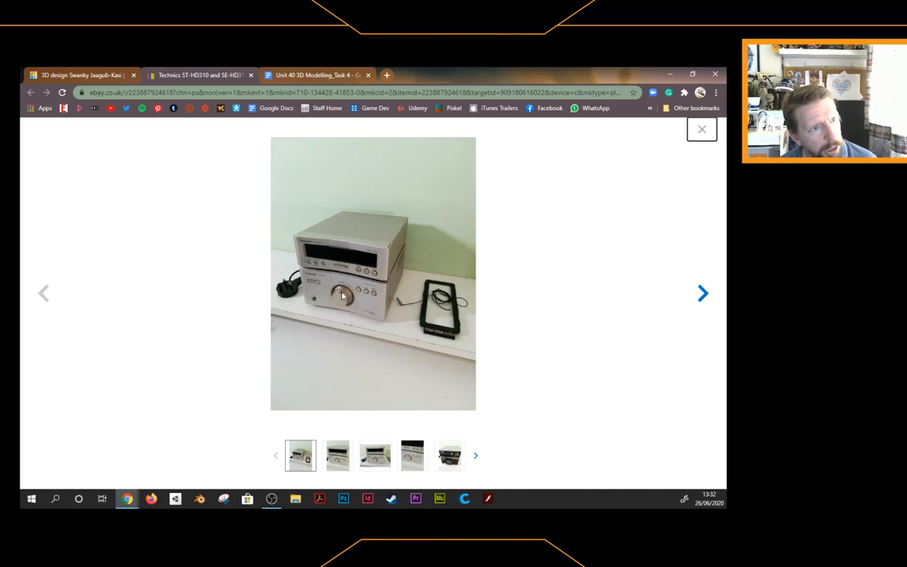
pyautogui.click(302, 77)
# Add a cylinder, tip it about 86° onto its side, and shrink it to about 11 mm
pyautogui.click(100, 76)
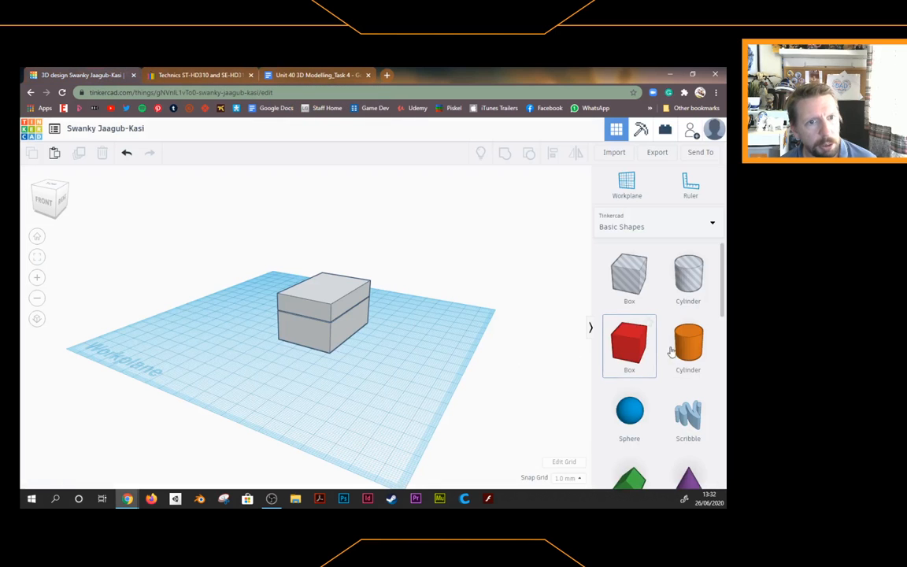
pyautogui.moveTo(687, 346); pyautogui.dragTo(393, 386)
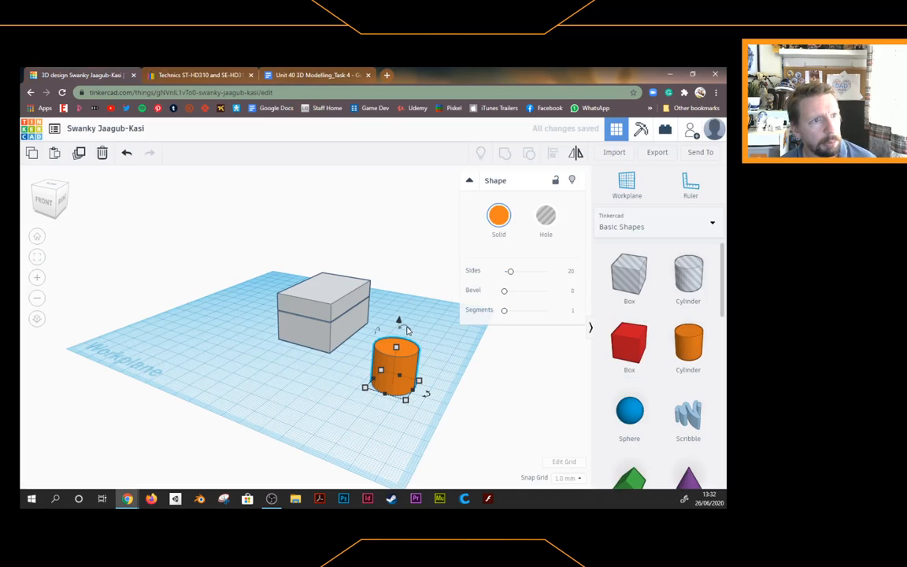
pyautogui.moveTo(377, 329); pyautogui.dragTo(357, 381)
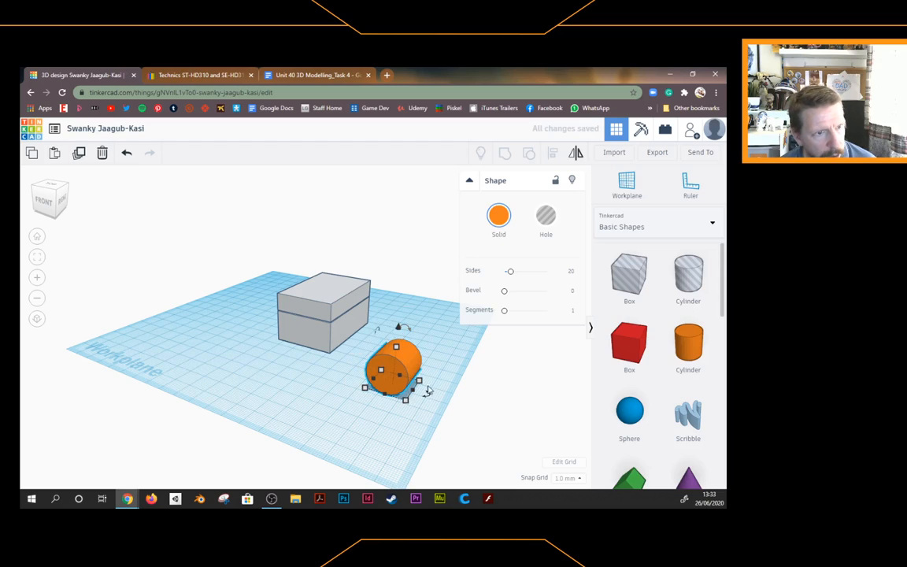
pyautogui.moveTo(419, 382)
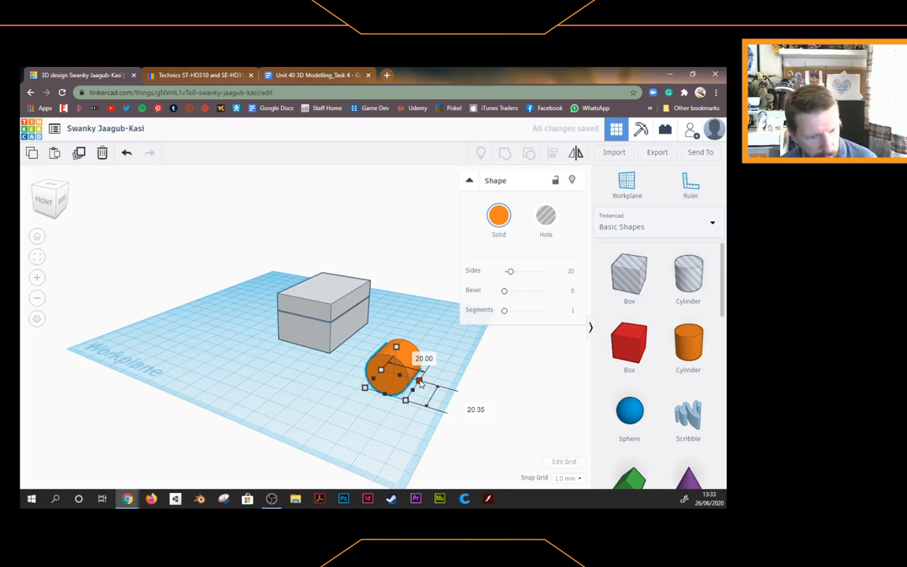
pyautogui.moveTo(420, 382); pyautogui.dragTo(389, 397)
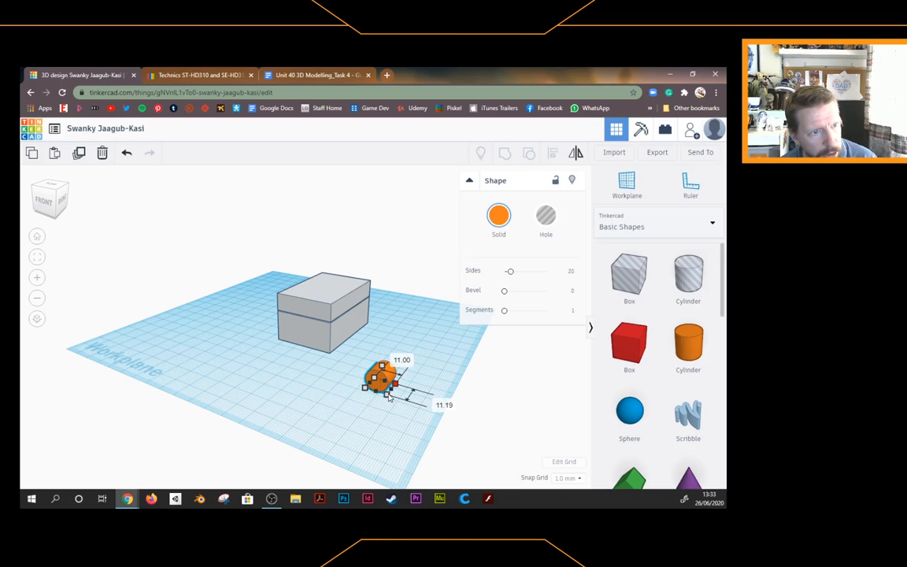
pyautogui.click(405, 320)
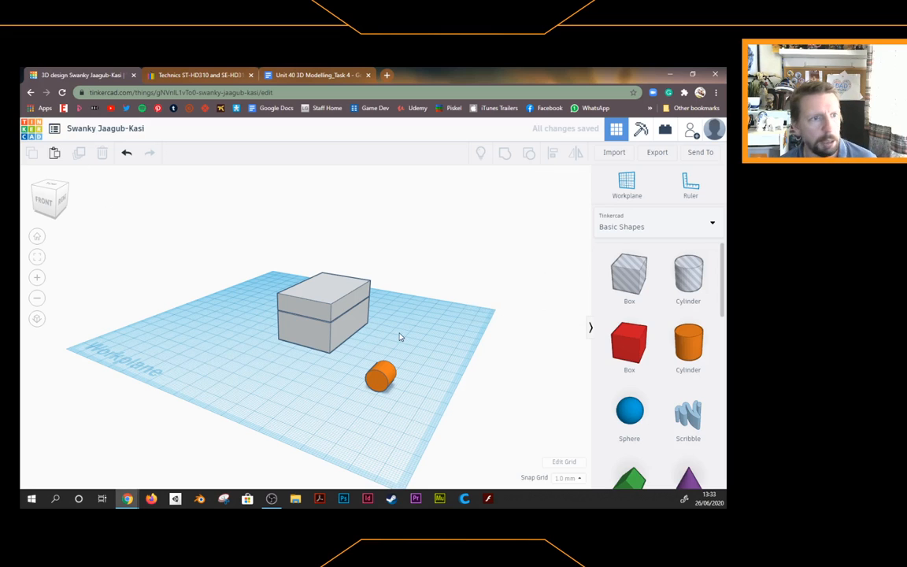
pyautogui.click(381, 375)
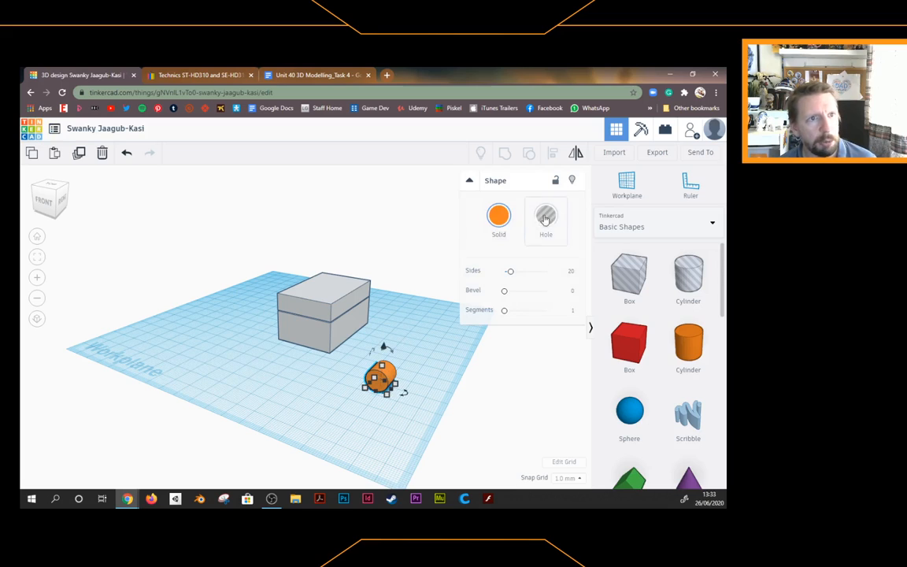
# Colour the cylinder light yellow and move it against the lower box's front
pyautogui.click(498, 217)
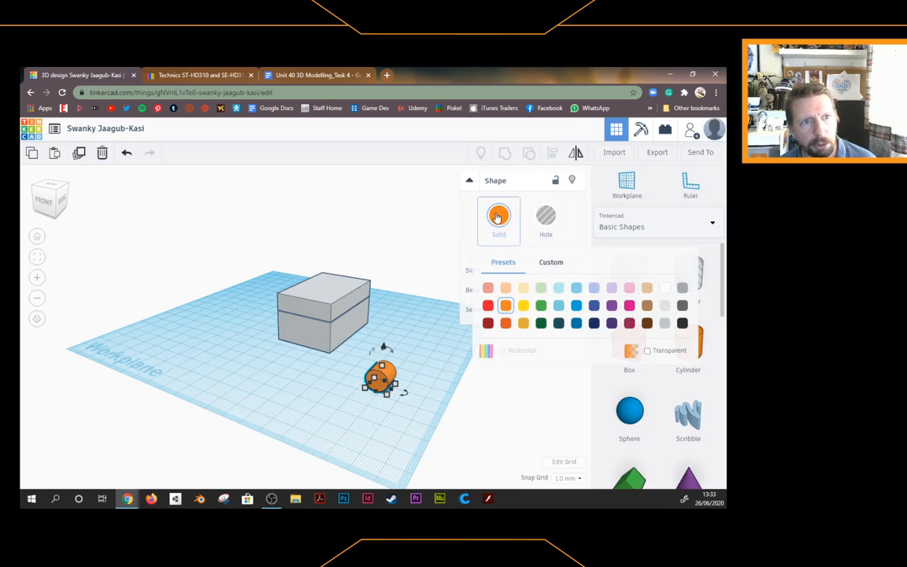
pyautogui.click(522, 289)
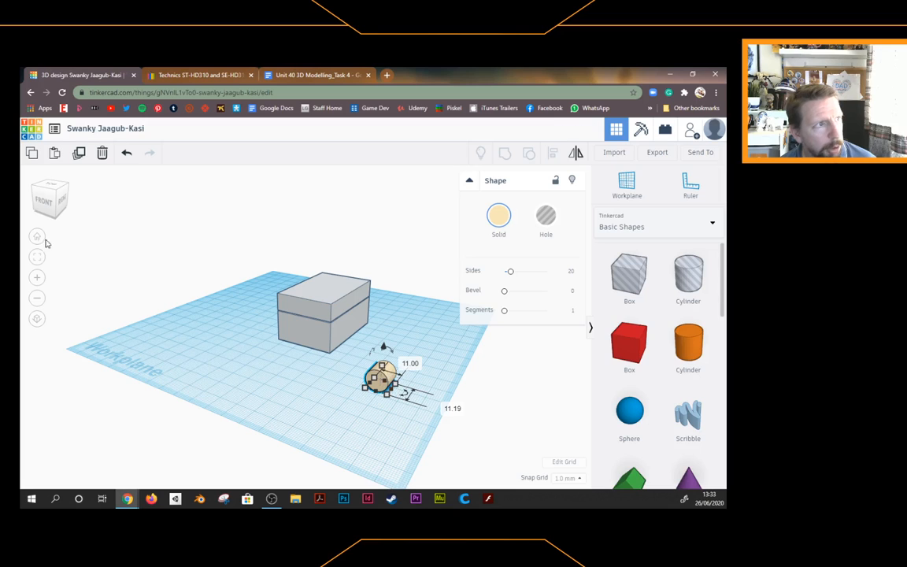
pyautogui.moveTo(382, 370); pyautogui.dragTo(317, 333)
# Raise the knob 5 mm up the lower box's front face and centre it horizontally
pyautogui.scroll(2, 268, 356)
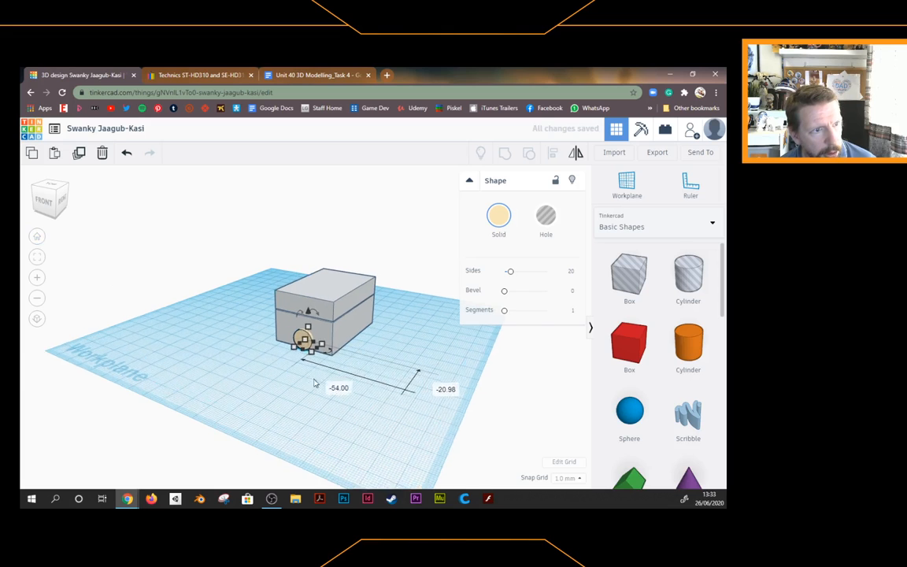
pyautogui.scroll(3, 260, 358)
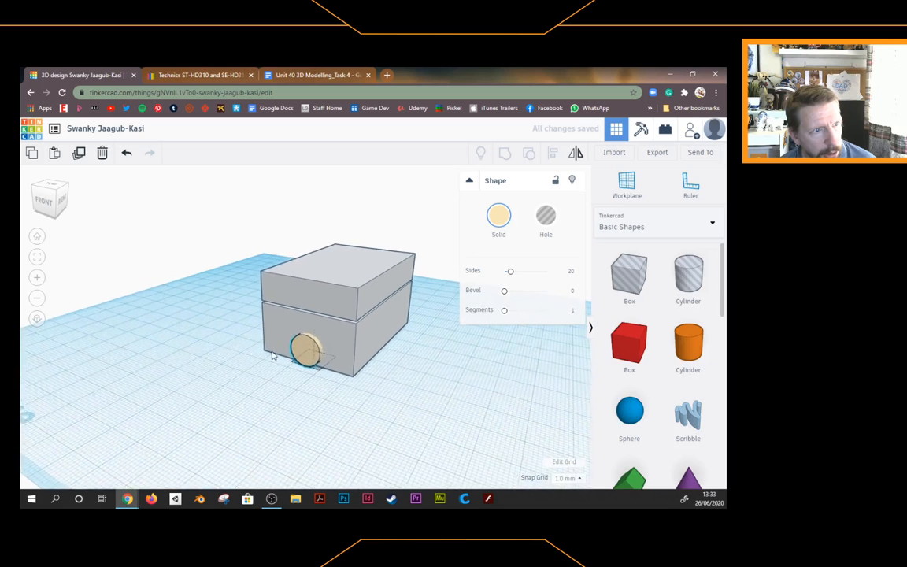
pyautogui.click(298, 361)
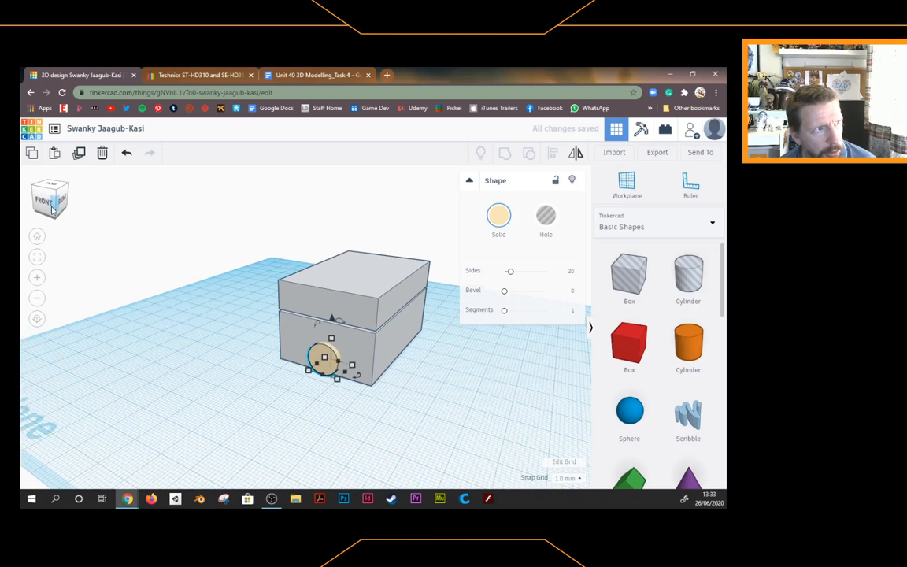
pyautogui.moveTo(46, 208)
pyautogui.mouseDown()
pyautogui.moveTo(62, 204)
pyautogui.moveTo(48, 203)
pyautogui.mouseUp()
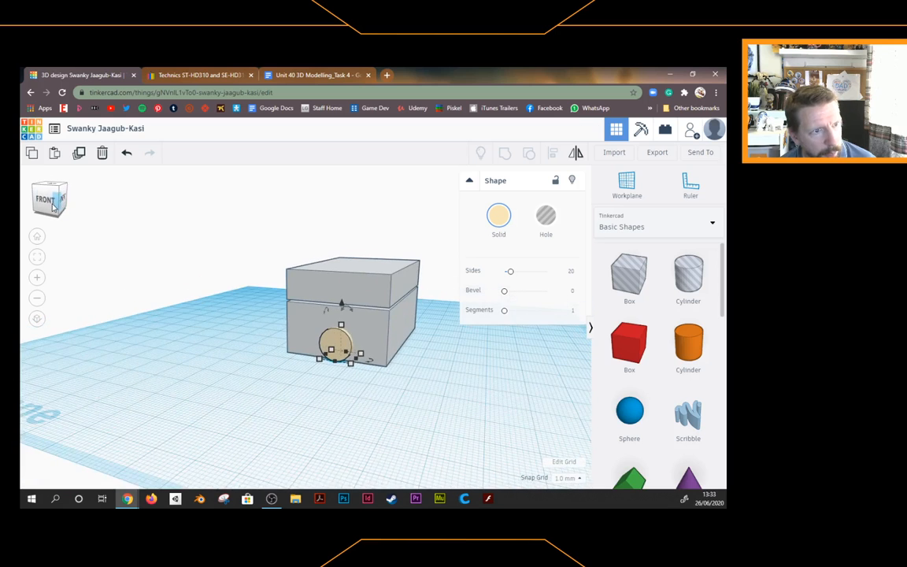
pyautogui.moveTo(334, 333)
pyautogui.mouseDown()
pyautogui.moveTo(332, 324)
pyautogui.moveTo(327, 336)
pyautogui.mouseUp()
pyautogui.moveTo(333, 299); pyautogui.dragTo(333, 292)
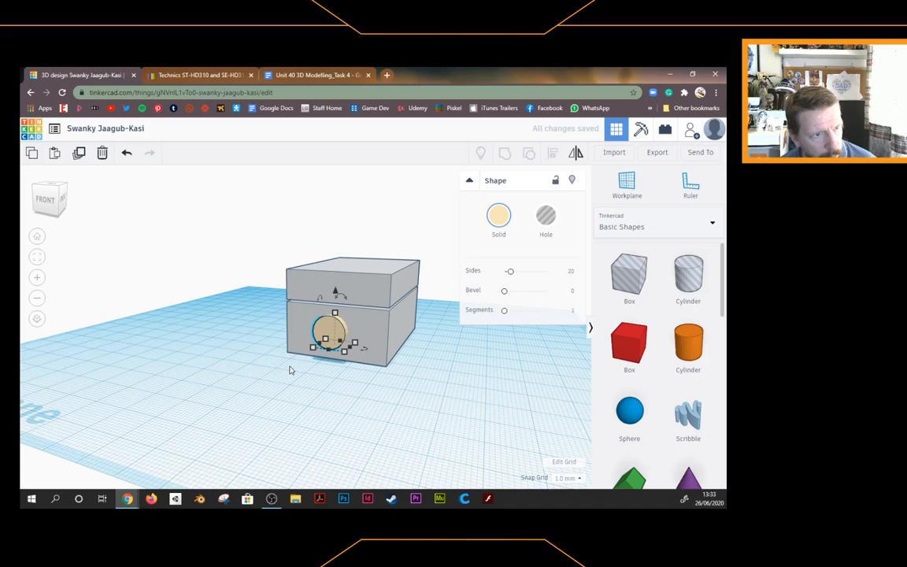
pyautogui.click(49, 198)
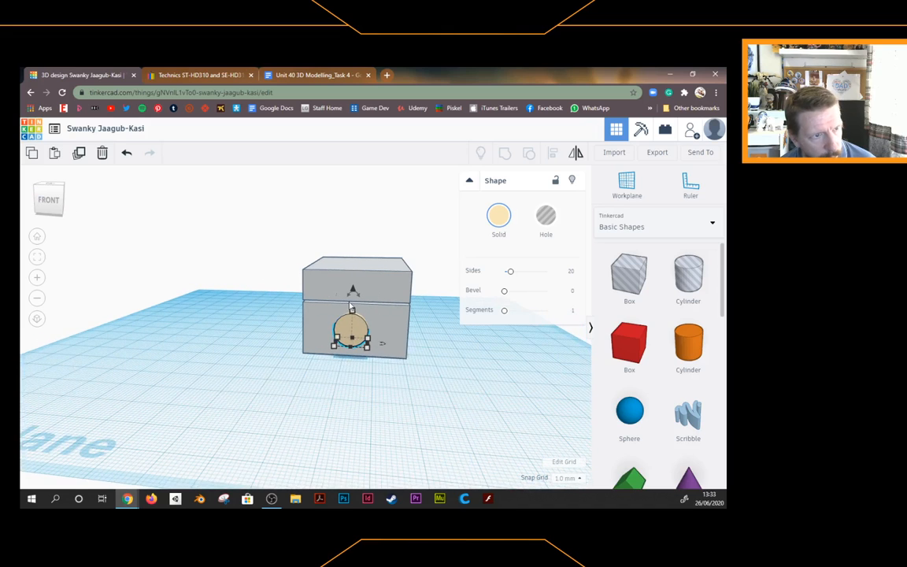
pyautogui.click(362, 326)
pyautogui.moveTo(361, 326); pyautogui.dragTo(365, 325)
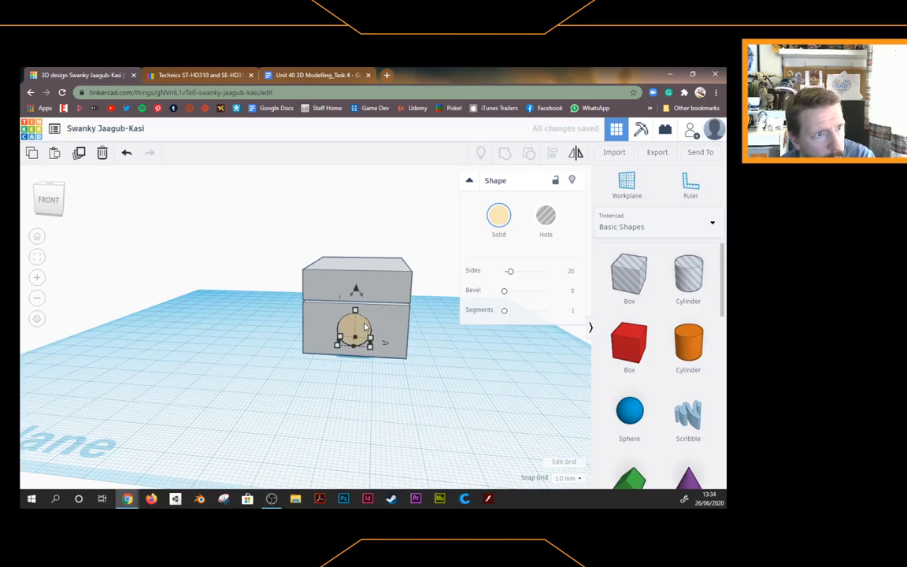
pyautogui.click(358, 384)
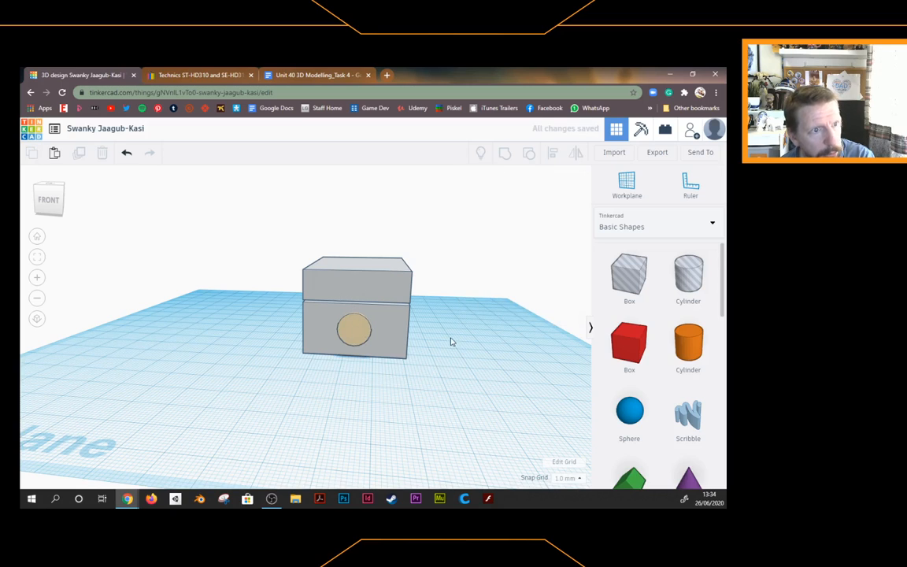
# Check the Technics reference photo, then select the knob cylinder back in the Tinkercad design
pyautogui.moveTo(45, 205)
pyautogui.mouseDown()
pyautogui.moveTo(37, 208)
pyautogui.moveTo(48, 207)
pyautogui.moveTo(39, 189)
pyautogui.mouseUp()
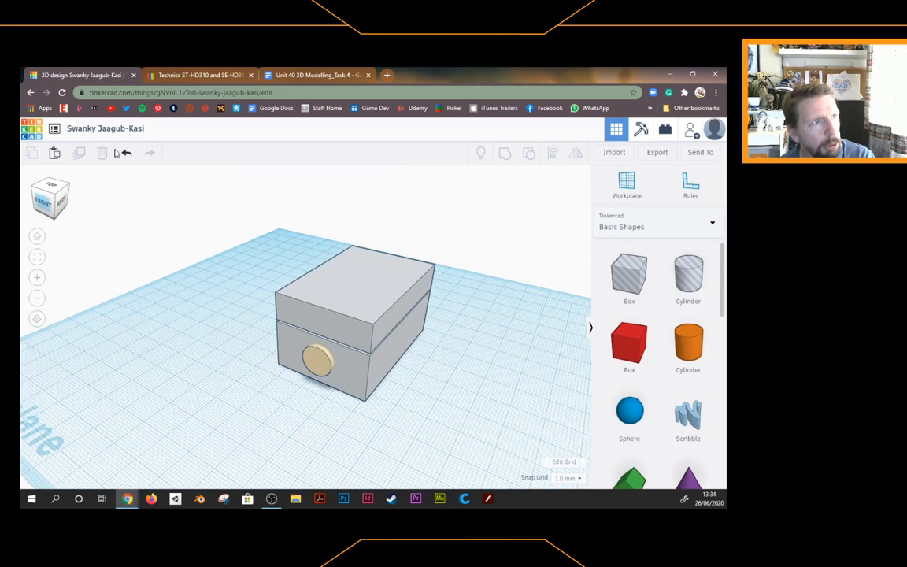
pyautogui.click(203, 76)
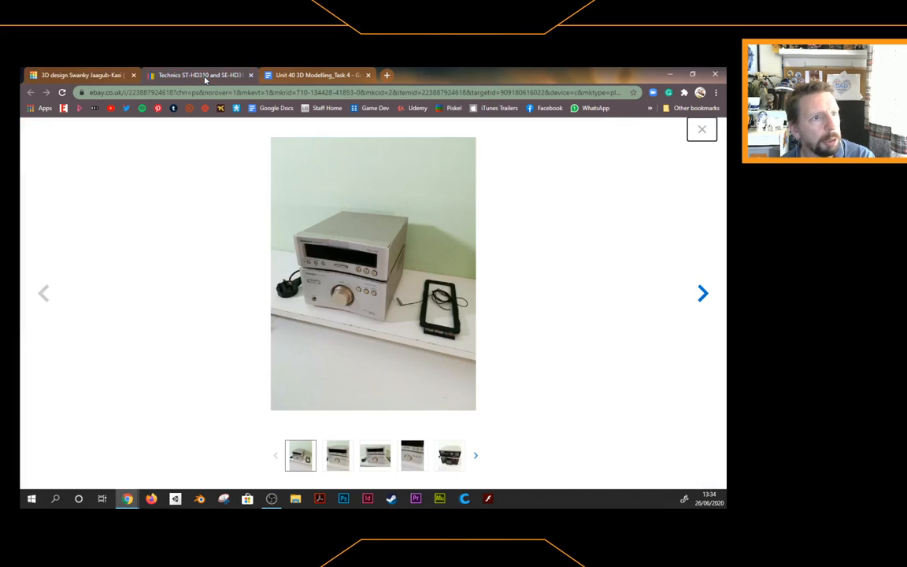
pyautogui.click(95, 76)
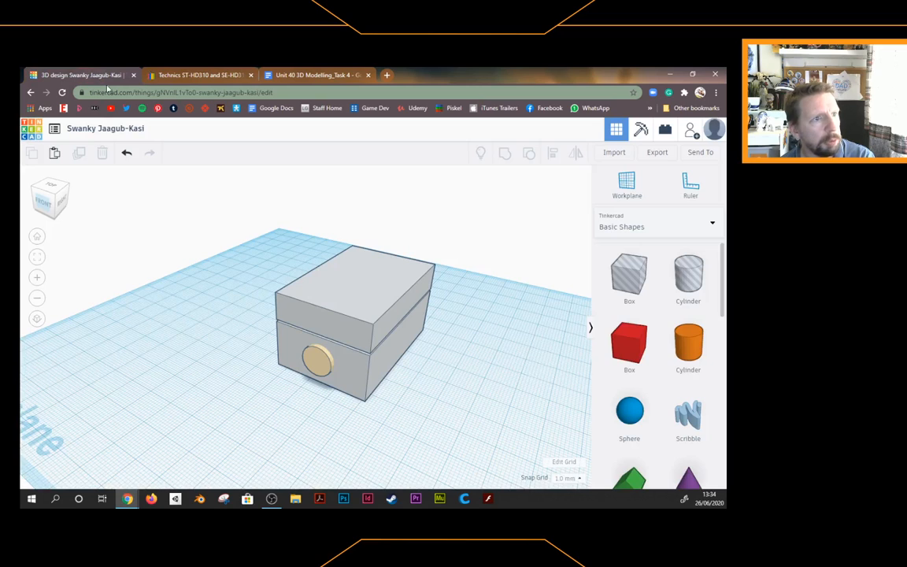
pyautogui.click(312, 357)
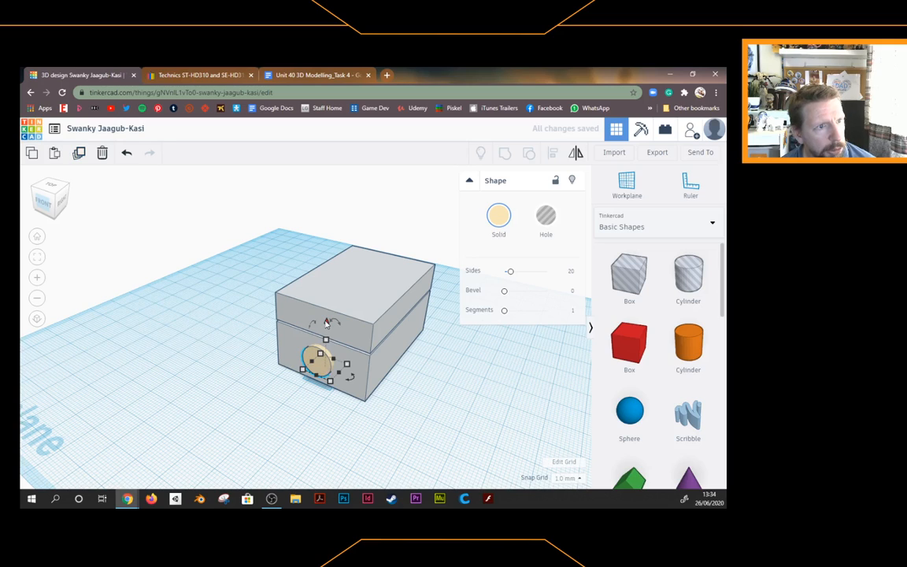
# Shrink the knob cylinder from about 11 mm to 9 mm across and nudge it forward from the box front
pyautogui.moveTo(326, 323); pyautogui.dragTo(325, 294)
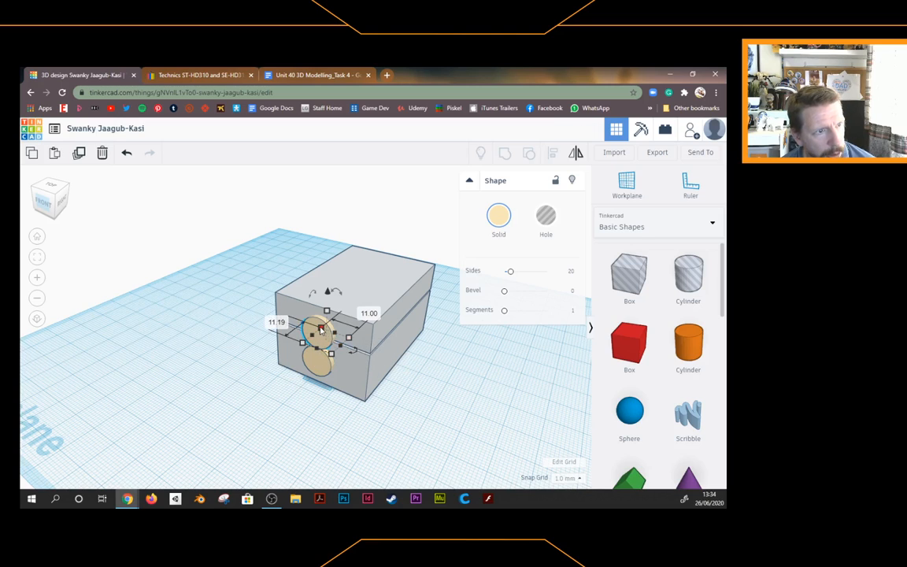
pyautogui.moveTo(317, 332); pyautogui.dragTo(296, 340)
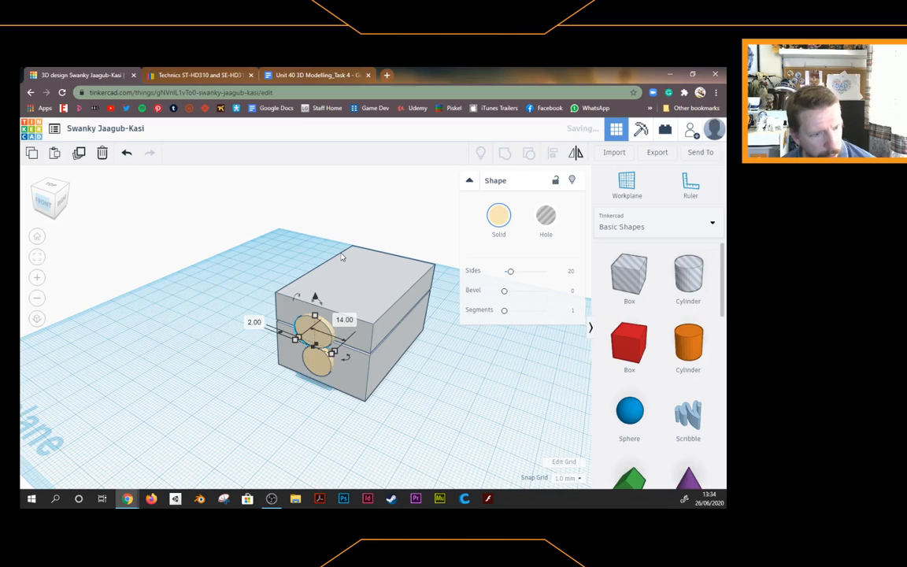
pyautogui.hotkey('ctrl', 'z')
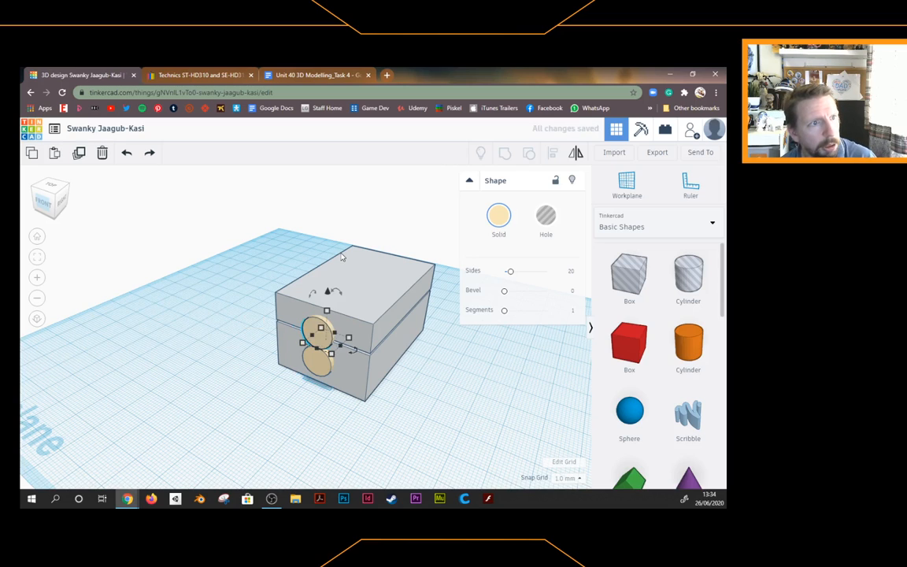
pyautogui.hotkey('ctrl', 'z')
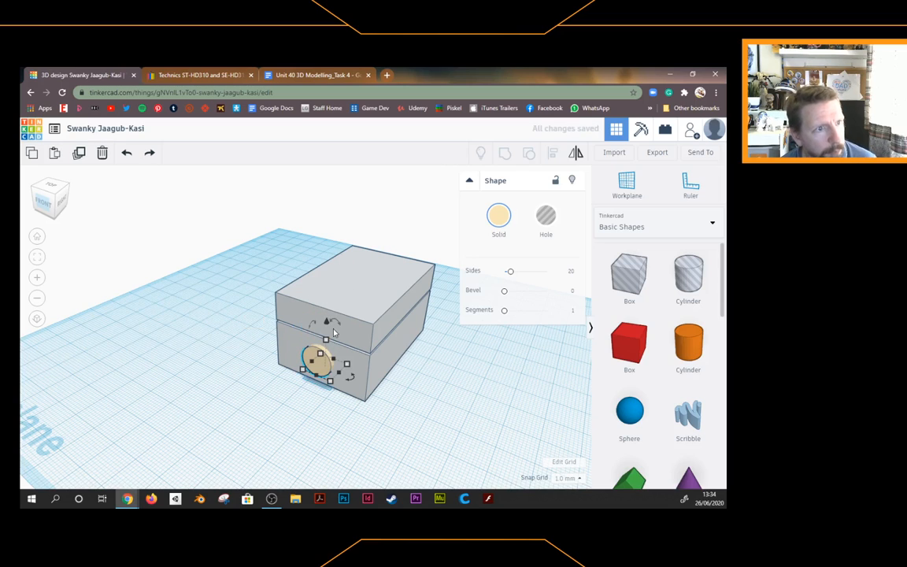
pyautogui.moveTo(347, 367); pyautogui.dragTo(337, 367)
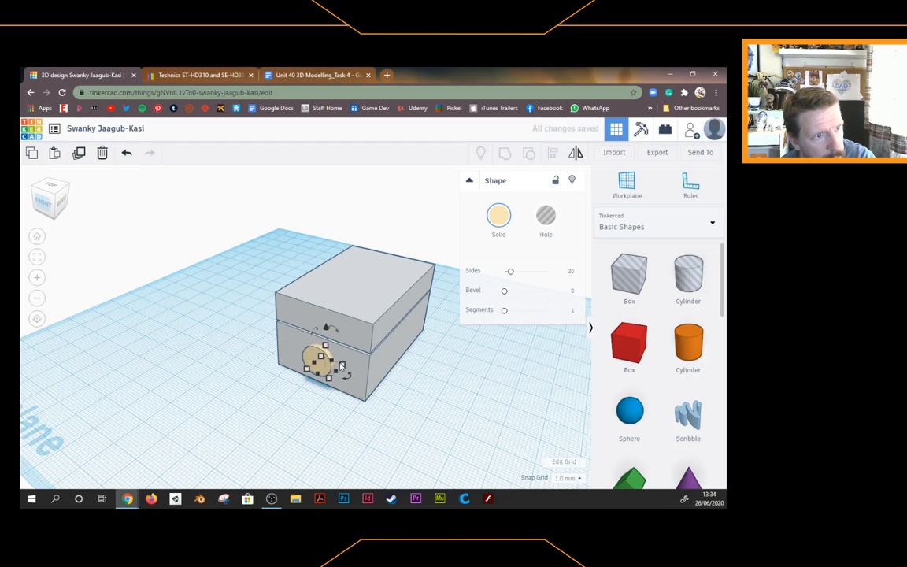
pyautogui.press('Down')
pyautogui.press('Down')
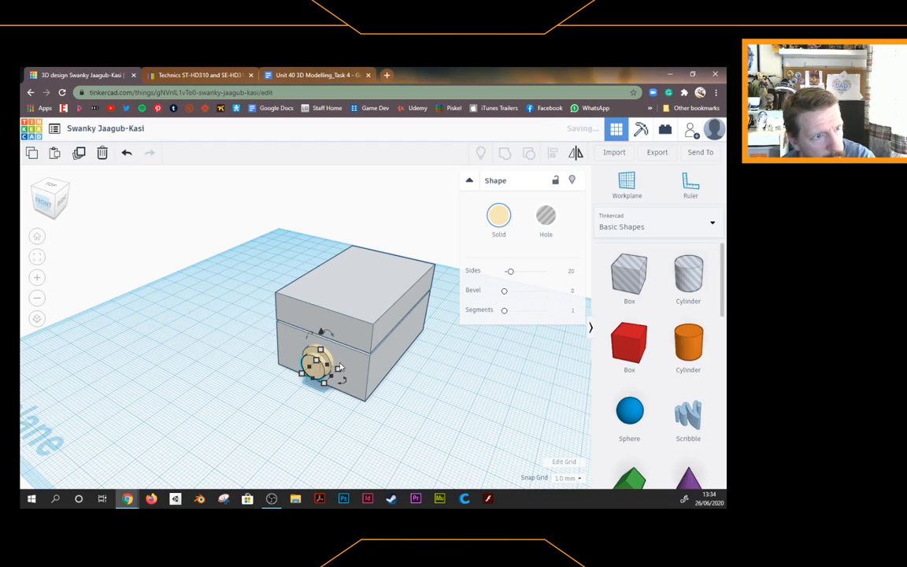
# Raise the knob to 5.00 mm above the workplane and recolour it orange-gold
pyautogui.click(49, 201)
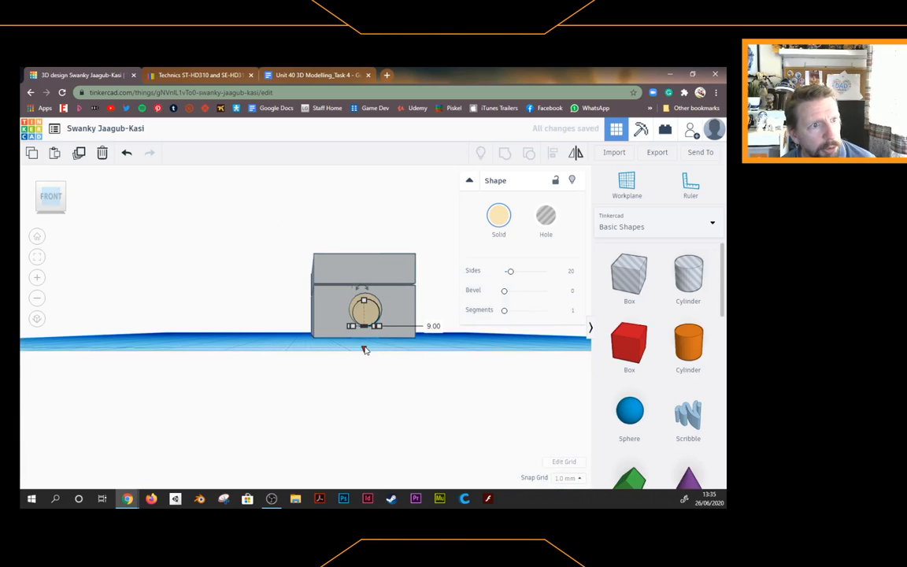
pyautogui.moveTo(364, 349); pyautogui.dragTo(363, 345)
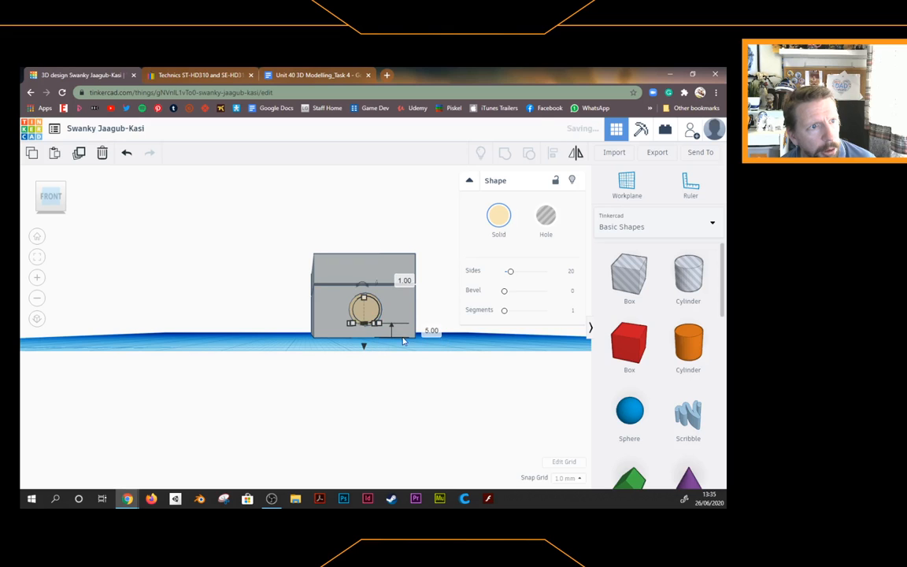
pyautogui.click(498, 215)
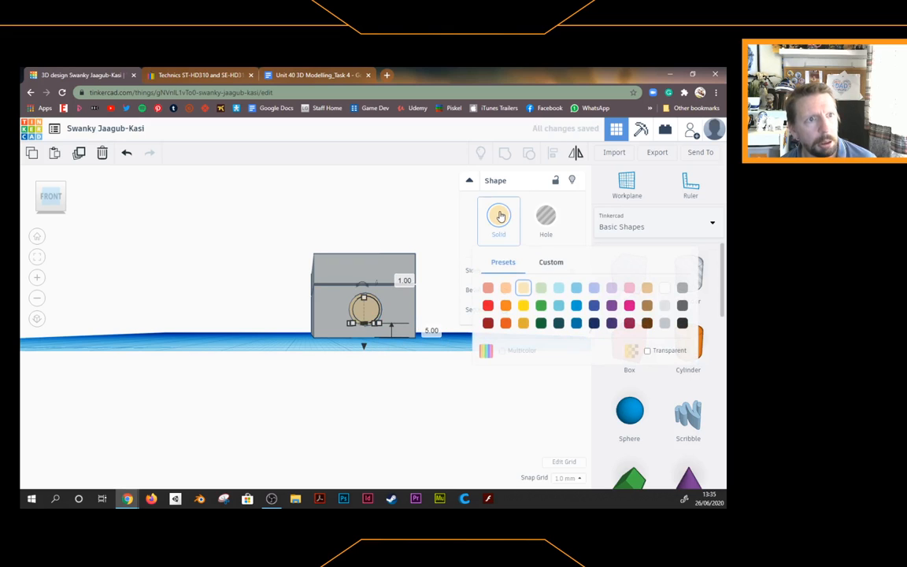
pyautogui.click(524, 324)
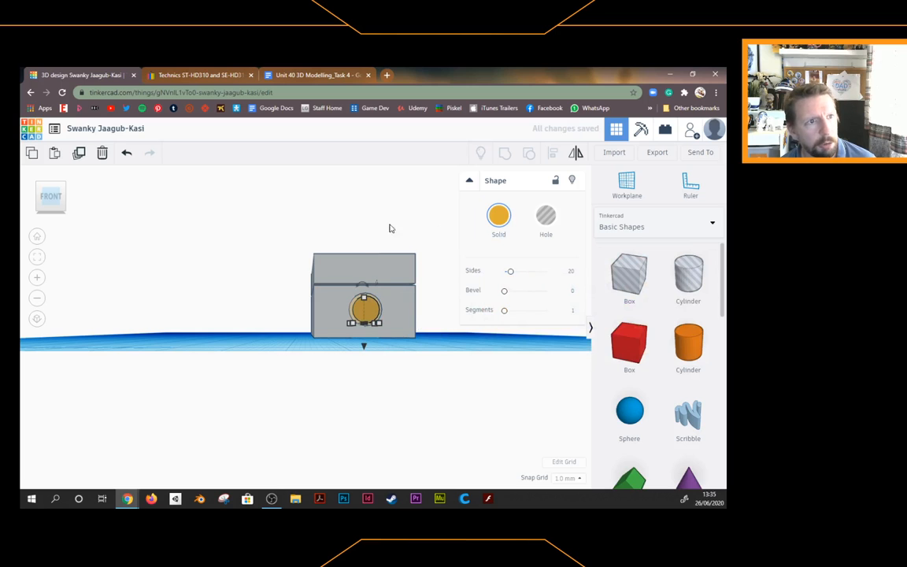
pyautogui.click(59, 203)
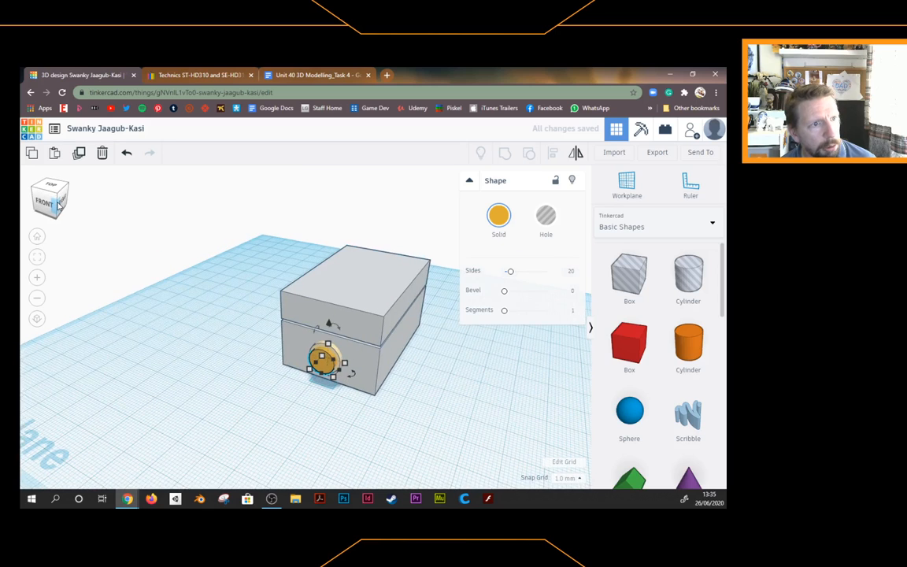
pyautogui.click(248, 377)
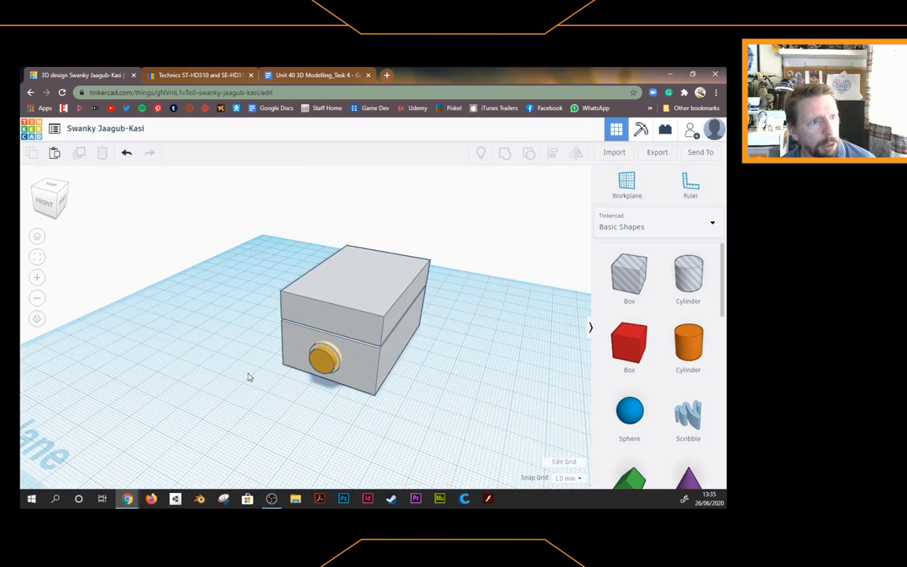
# Add a new box to the workplane and colour it light grey
pyautogui.click(199, 74)
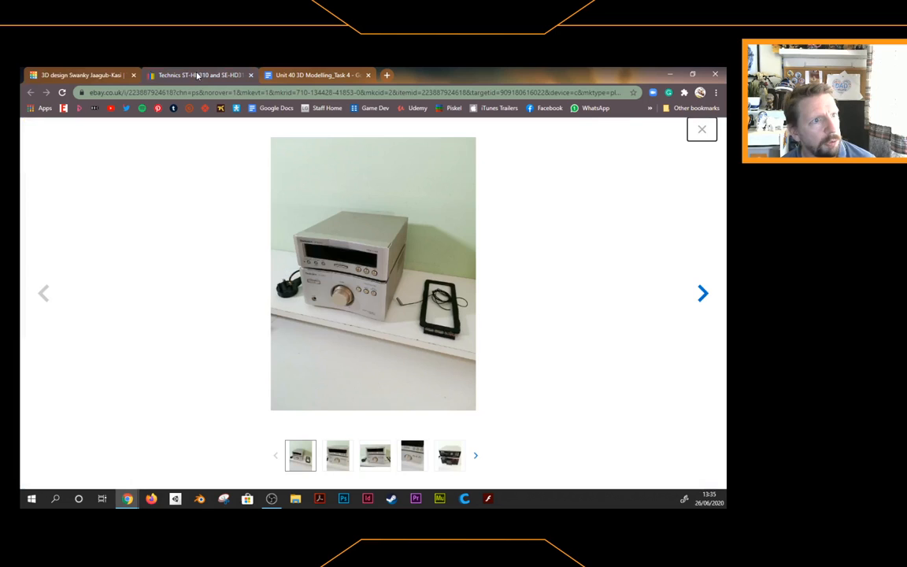
pyautogui.click(92, 75)
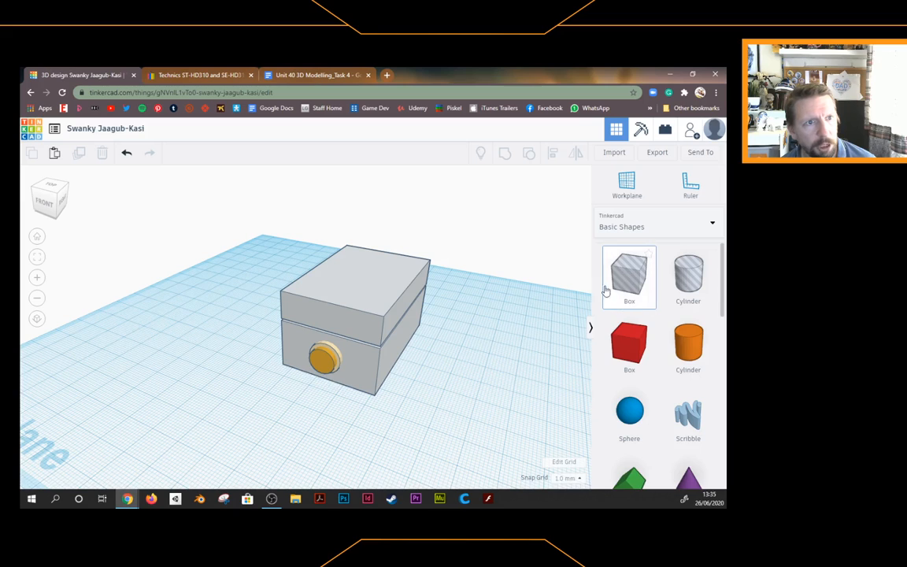
pyautogui.moveTo(606, 291); pyautogui.dragTo(486, 347)
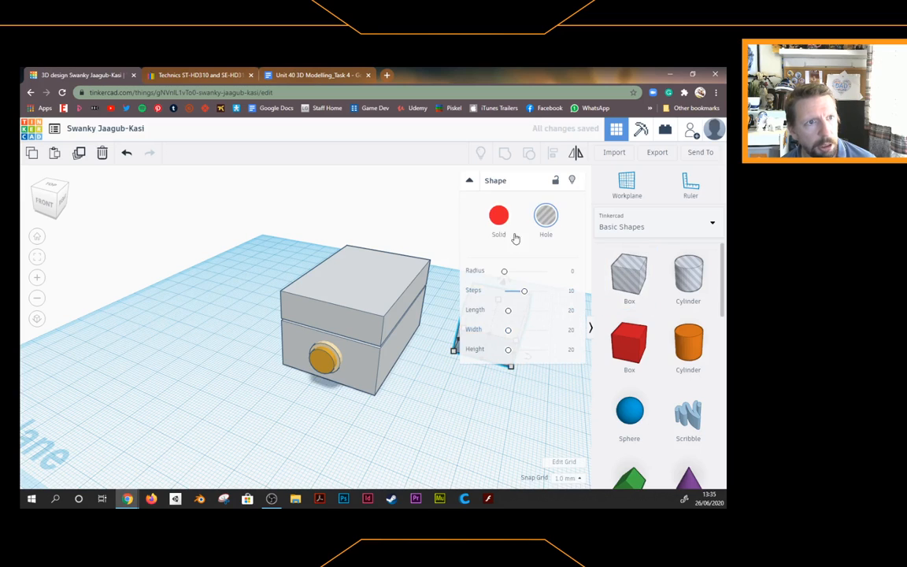
pyautogui.click(498, 218)
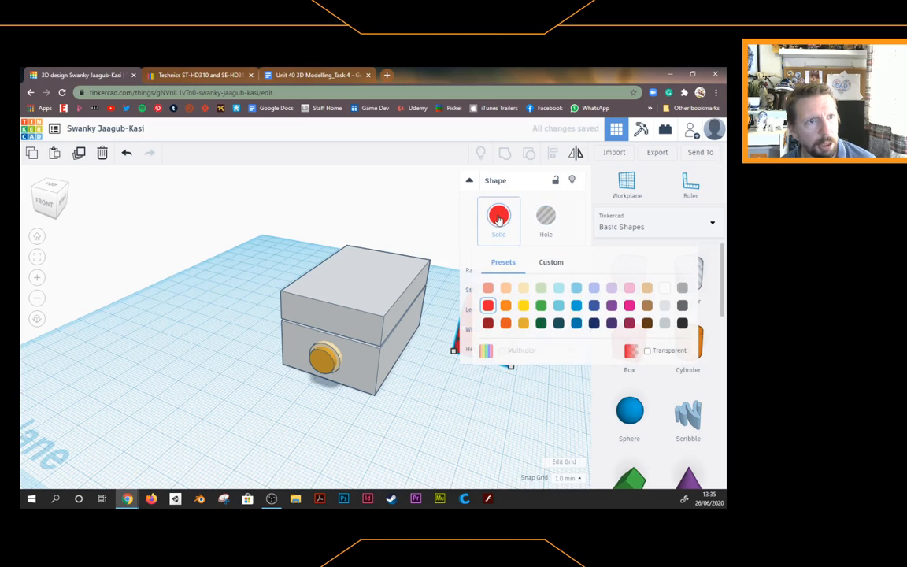
pyautogui.click(666, 323)
pyautogui.click(519, 382)
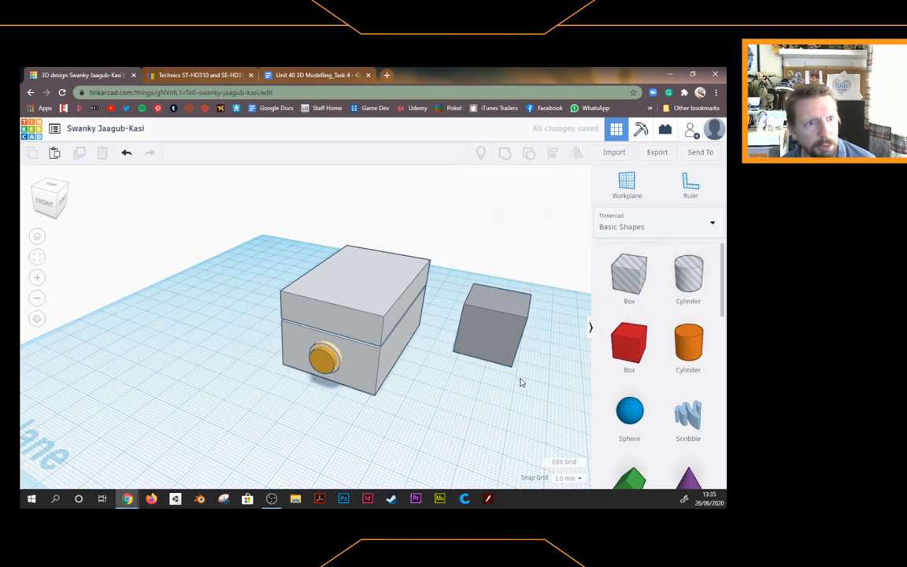
# Move the grey box beside the stack and shrink it into a slab about 5 × 2 mm, 3 mm tall
pyautogui.click(510, 329)
pyautogui.click(472, 386)
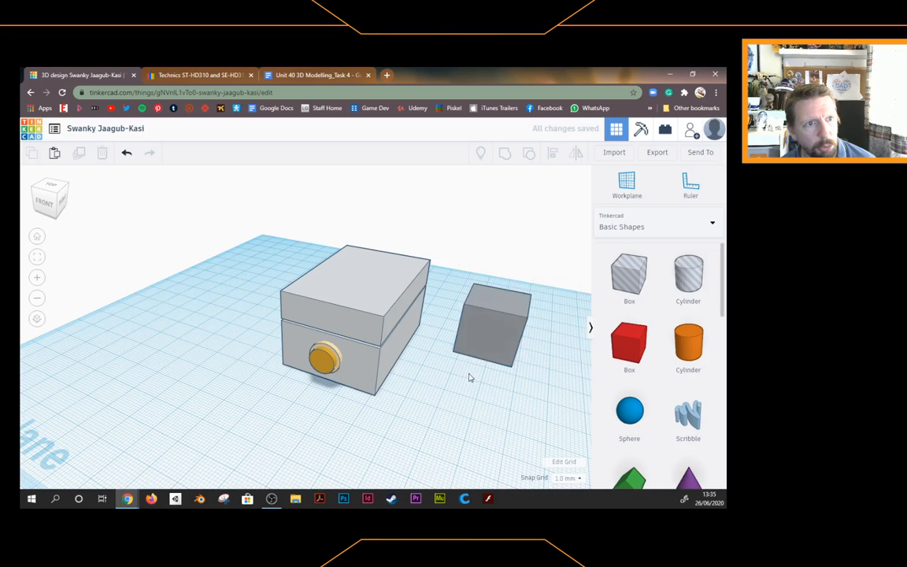
pyautogui.moveTo(471, 344); pyautogui.dragTo(189, 379)
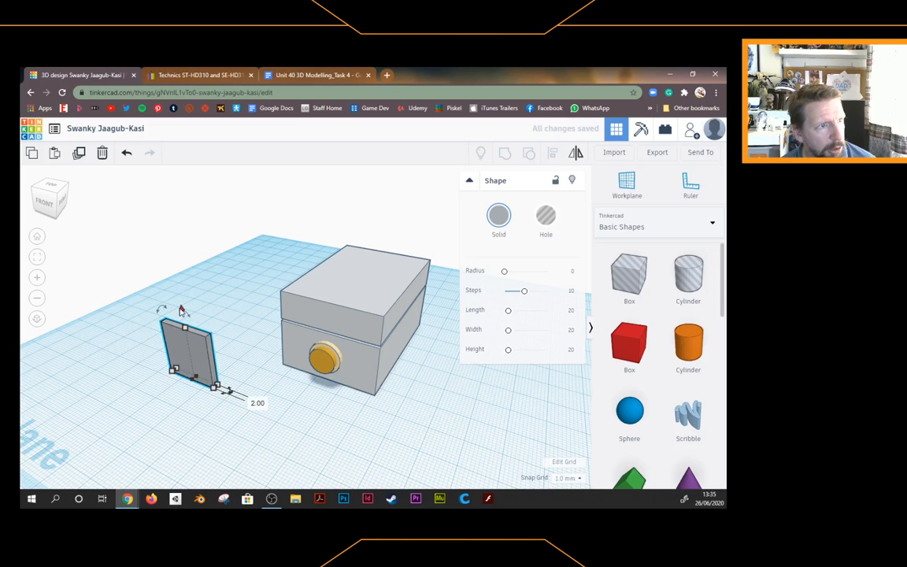
pyautogui.moveTo(181, 309); pyautogui.dragTo(186, 360)
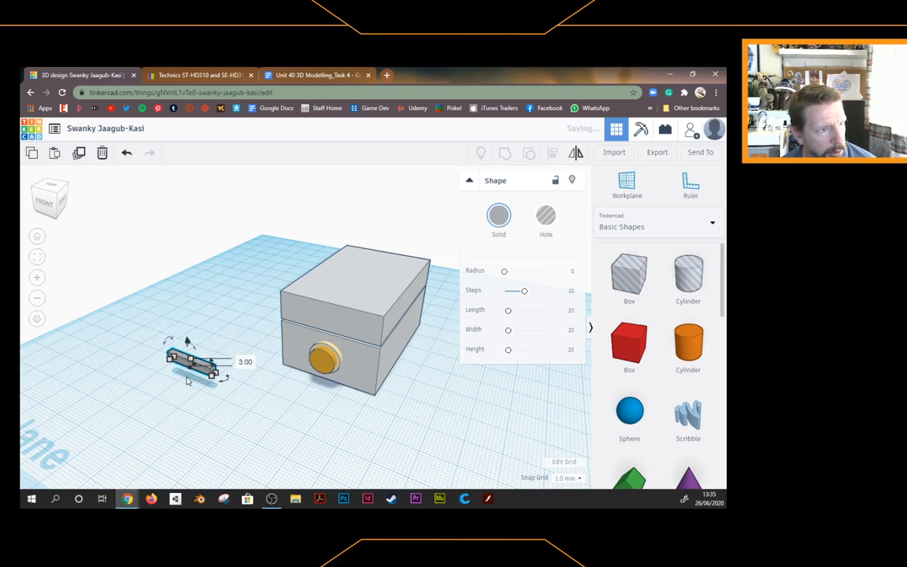
pyautogui.scroll(2, 185, 376)
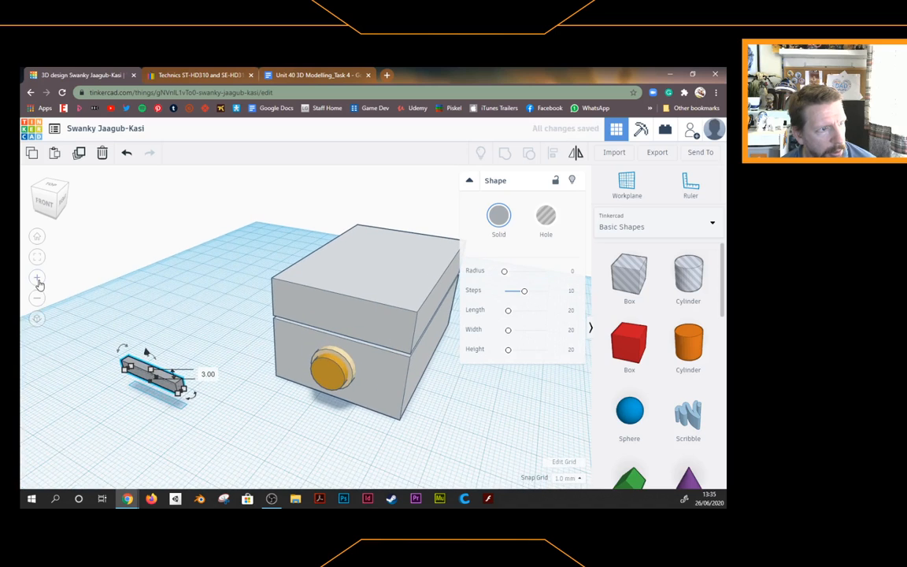
pyautogui.moveTo(183, 389); pyautogui.dragTo(285, 382)
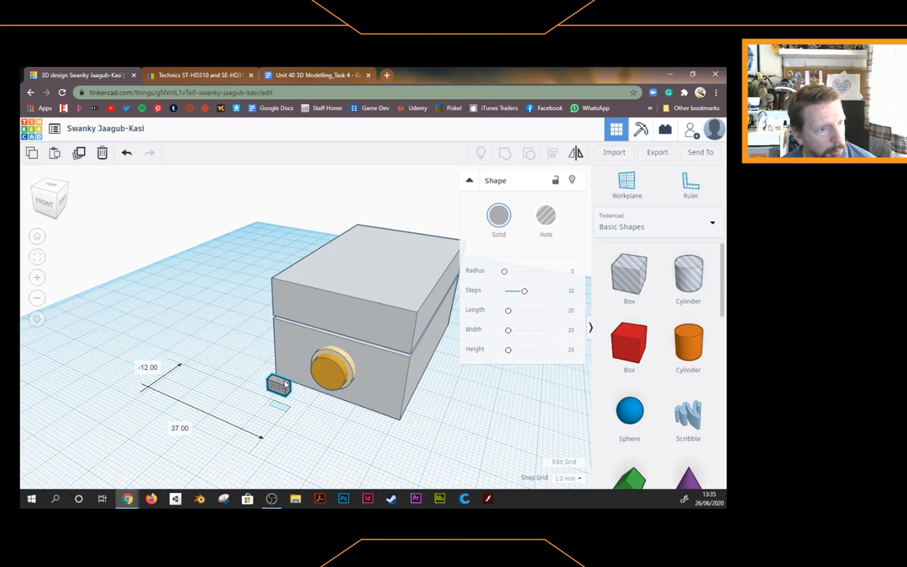
# Nudge the slab against the lower box's front, left of the knob, and lift it onto the face
pyautogui.scroll(3, 257, 404)
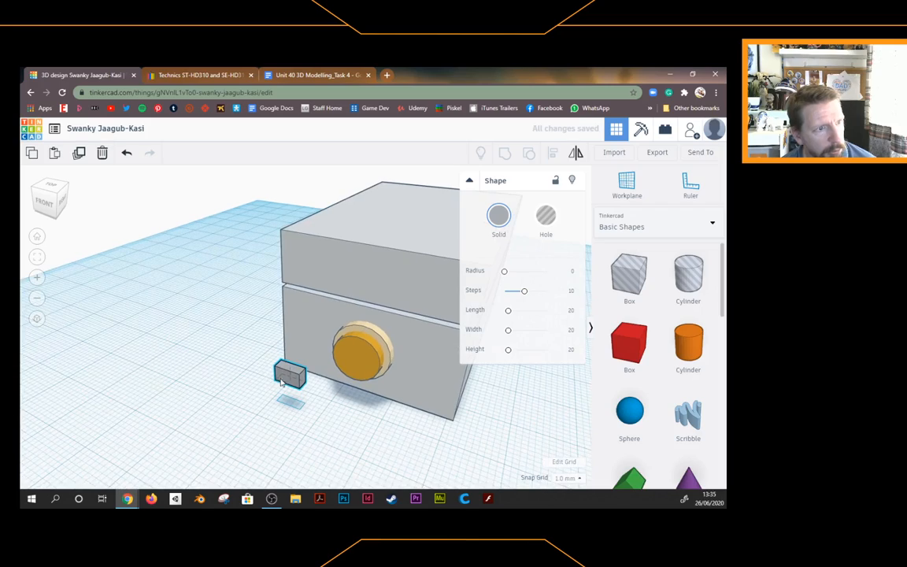
pyautogui.click(47, 197)
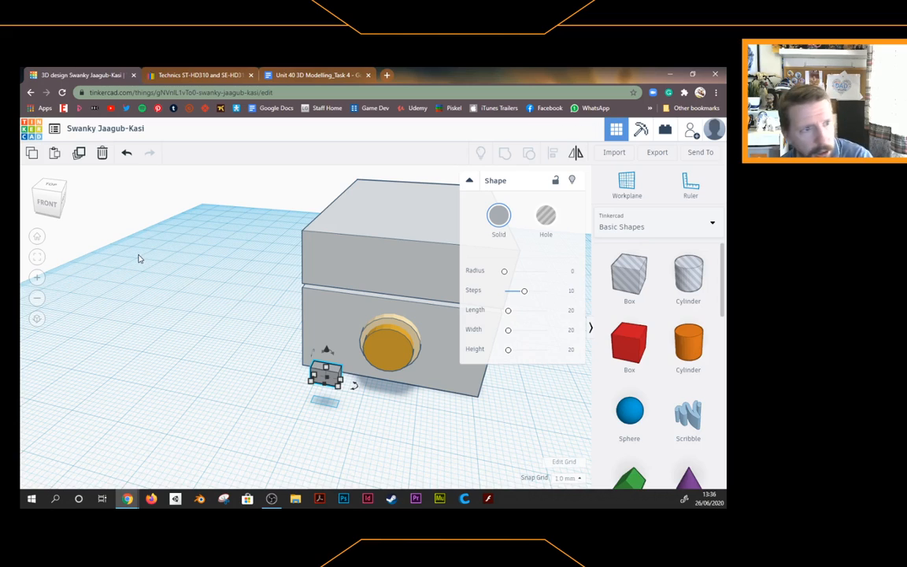
pyautogui.press('Up')
pyautogui.press('Up')
pyautogui.press('Up')
pyautogui.press('Up')
pyautogui.press('Up')
pyautogui.press('Up')
pyautogui.press('Up')
pyautogui.press('Up')
pyautogui.press('Up')
pyautogui.press('Up')
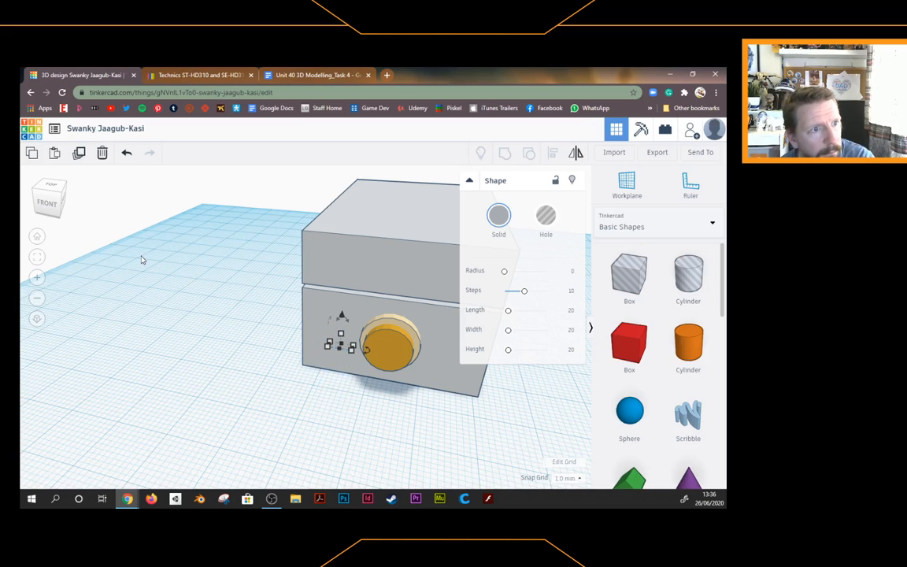
pyautogui.press('Left')
pyautogui.press('Left')
pyautogui.press('Left')
pyautogui.press('Left')
pyautogui.press('Left')
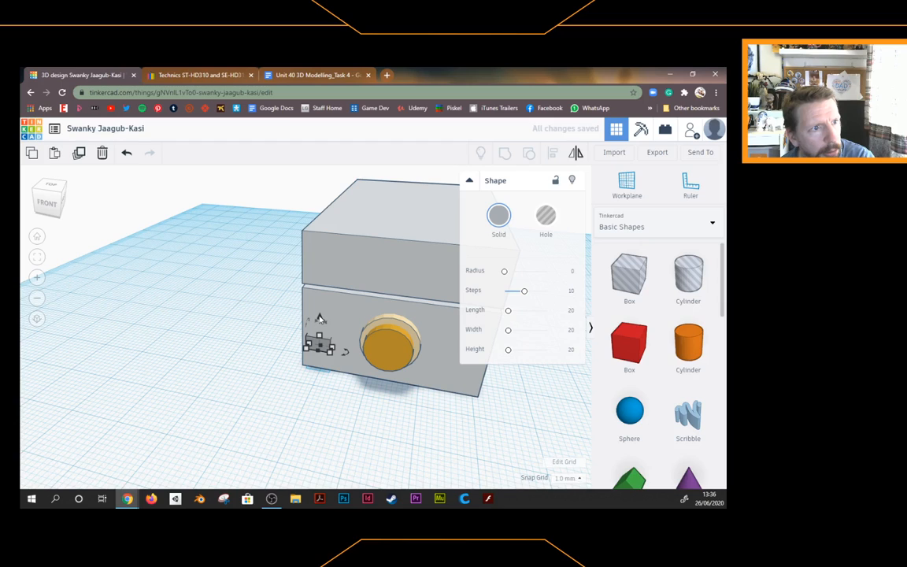
pyautogui.moveTo(319, 317); pyautogui.dragTo(321, 286)
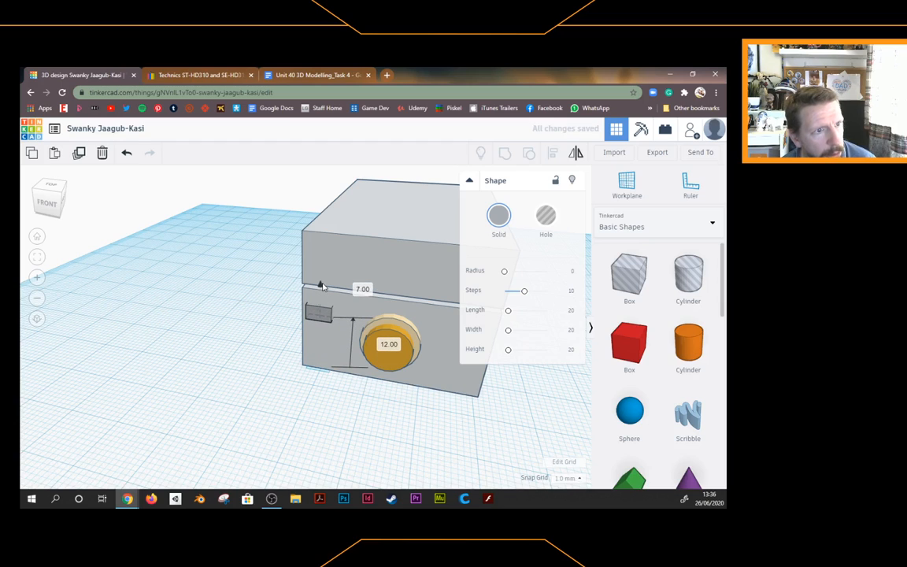
pyautogui.click(246, 341)
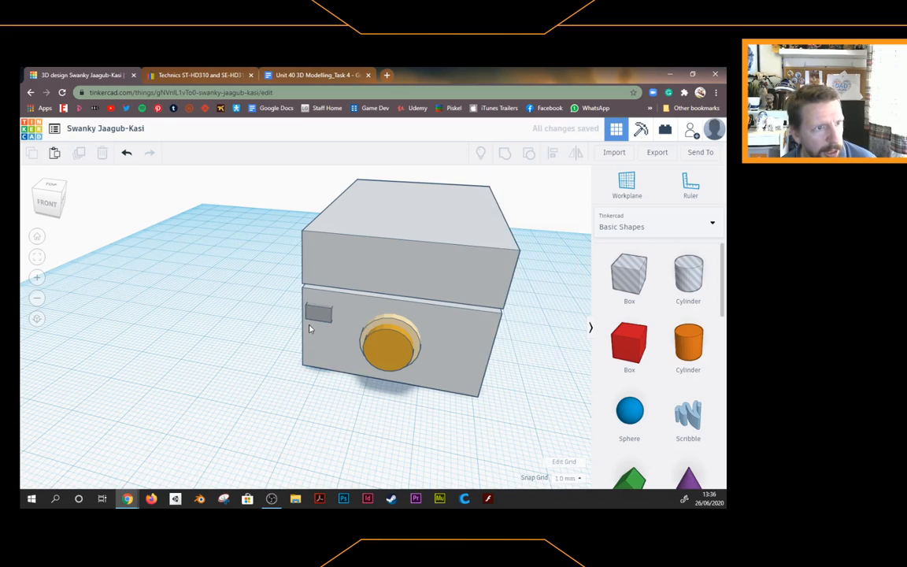
pyautogui.click(208, 75)
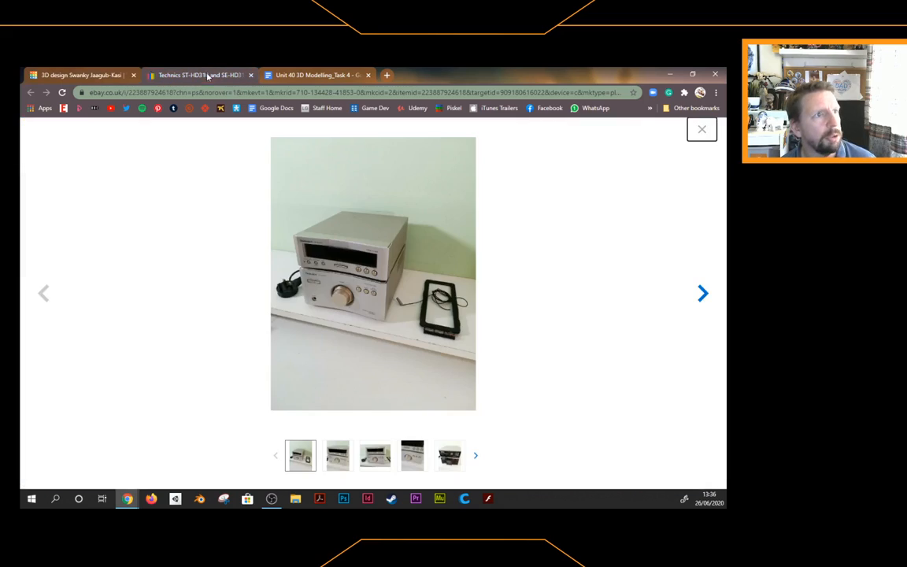
# Lower the display slab slightly on the lower box's front, then compare it with the eBay photo
pyautogui.click(112, 76)
pyautogui.click(329, 315)
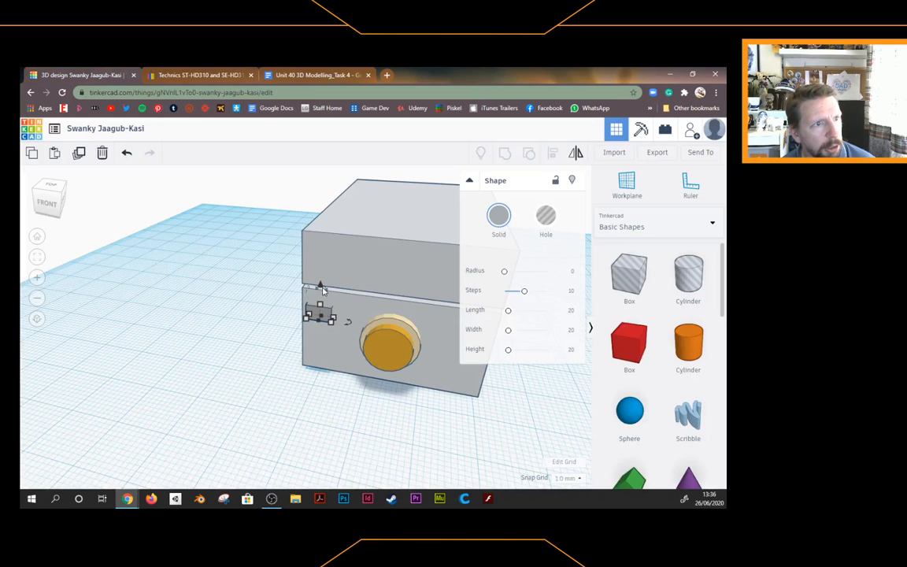
pyautogui.moveTo(321, 287); pyautogui.dragTo(320, 324)
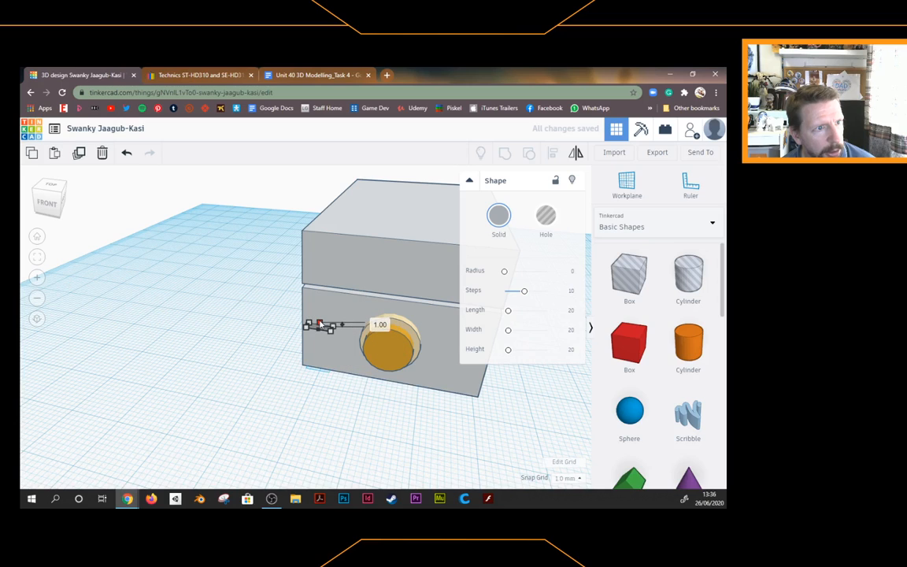
pyautogui.click(190, 353)
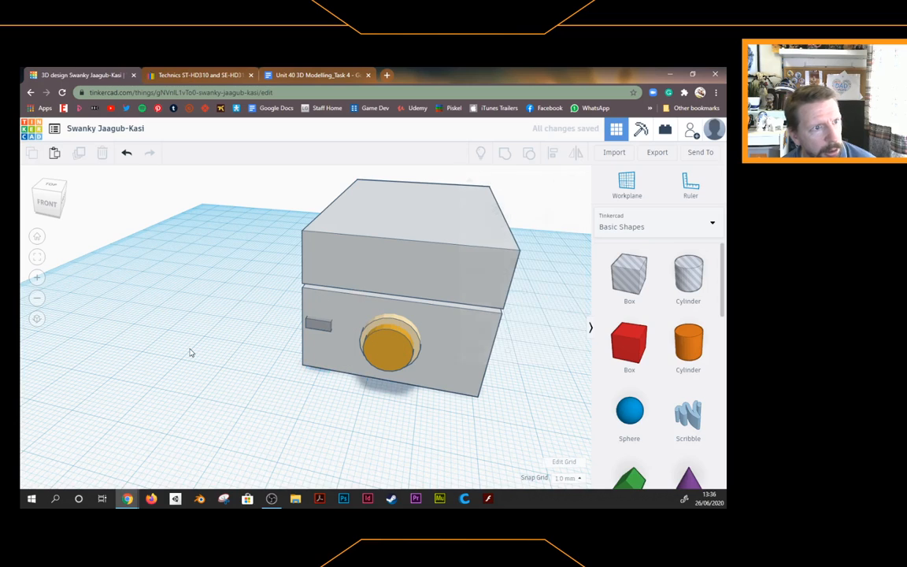
pyautogui.click(200, 75)
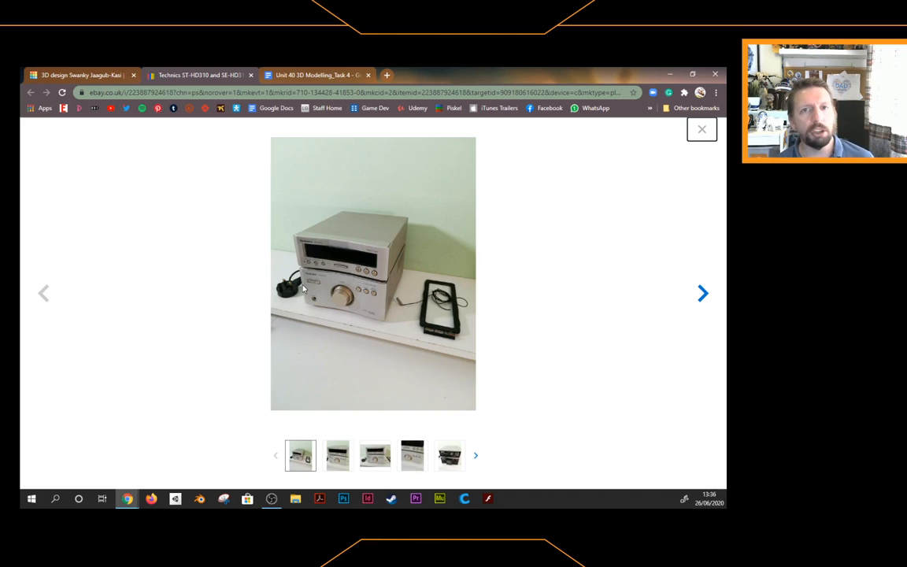
# Switch from the eBay photo back to the Tinkercad design
pyautogui.click(88, 75)
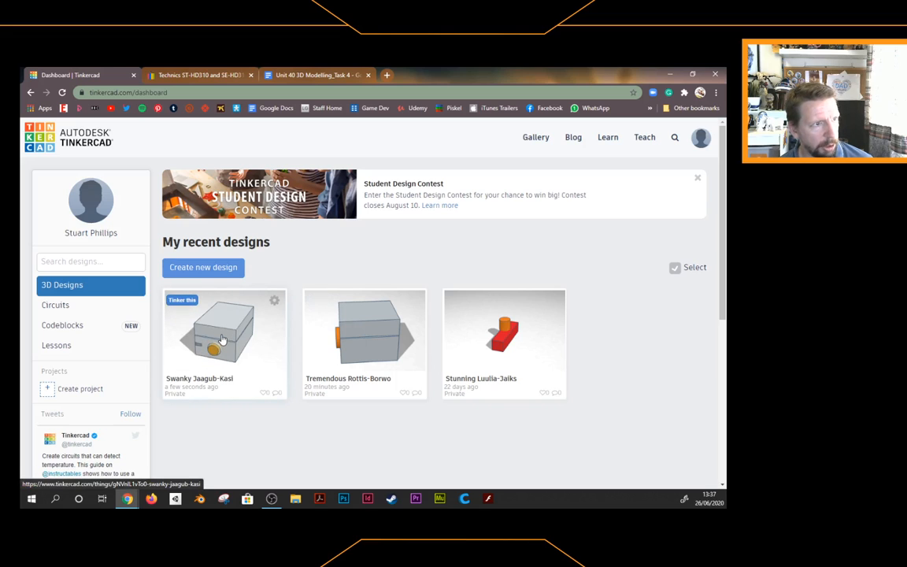
# View the Swanky Jaagub-Kasi design's details card, then move to the Unit 40 task document
pyautogui.click(274, 300)
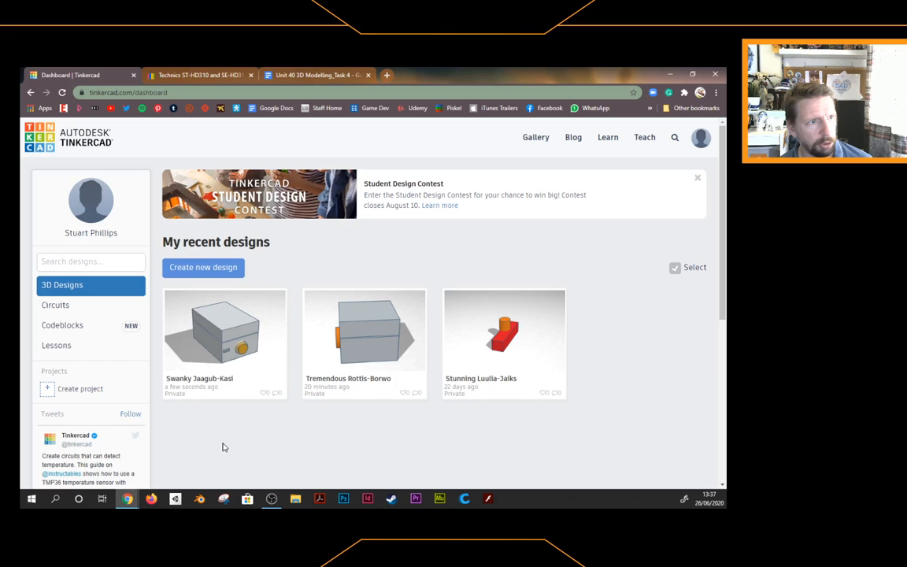
pyautogui.click(224, 334)
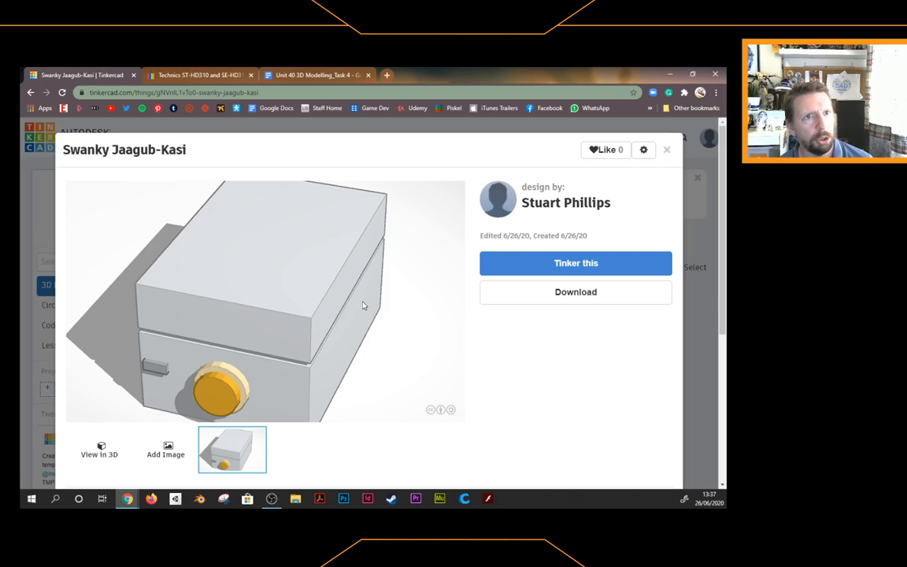
pyautogui.click(667, 150)
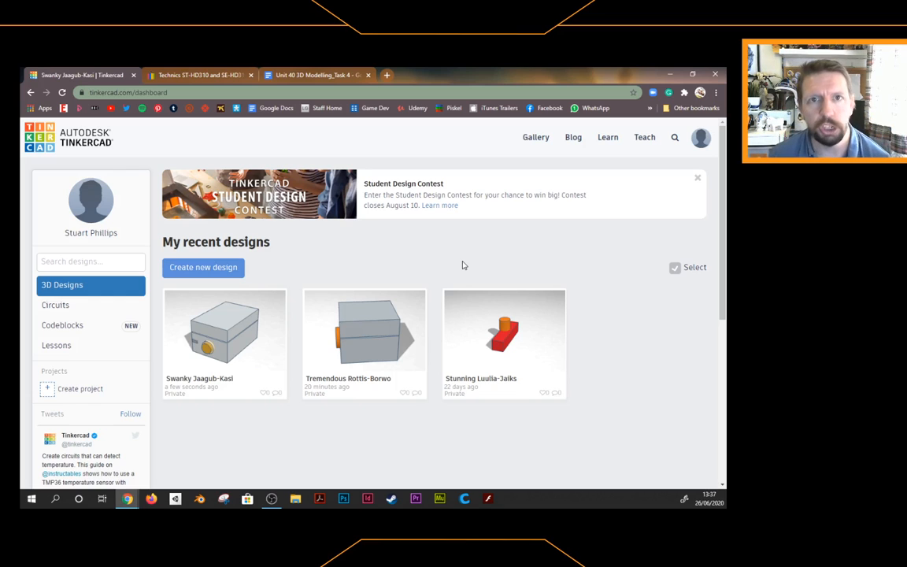
pyautogui.click(293, 75)
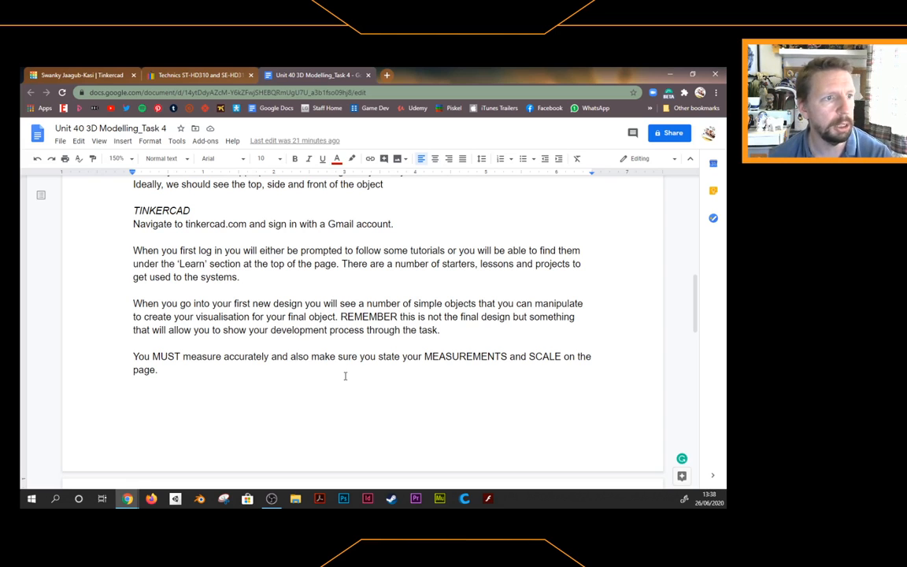
# Scroll the Unit 40 brief down to its OUTCOMES section for Hand Drawn, Tinkercad and Blender
pyautogui.scroll(-5, 344, 376)
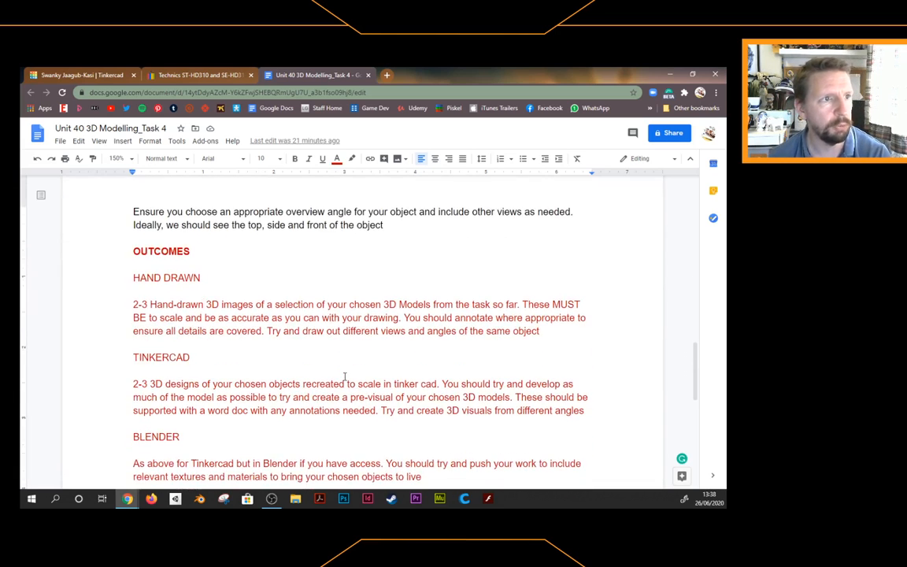
pyautogui.scroll(-2, 344, 375)
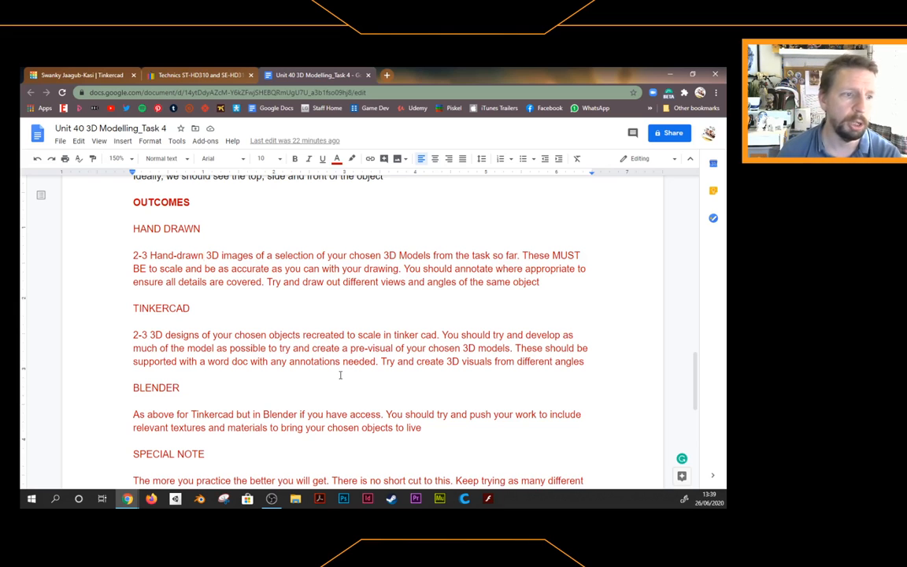
# Scroll to the closing DEADLINE section, due Start of September 2020
pyautogui.scroll(-3, 338, 376)
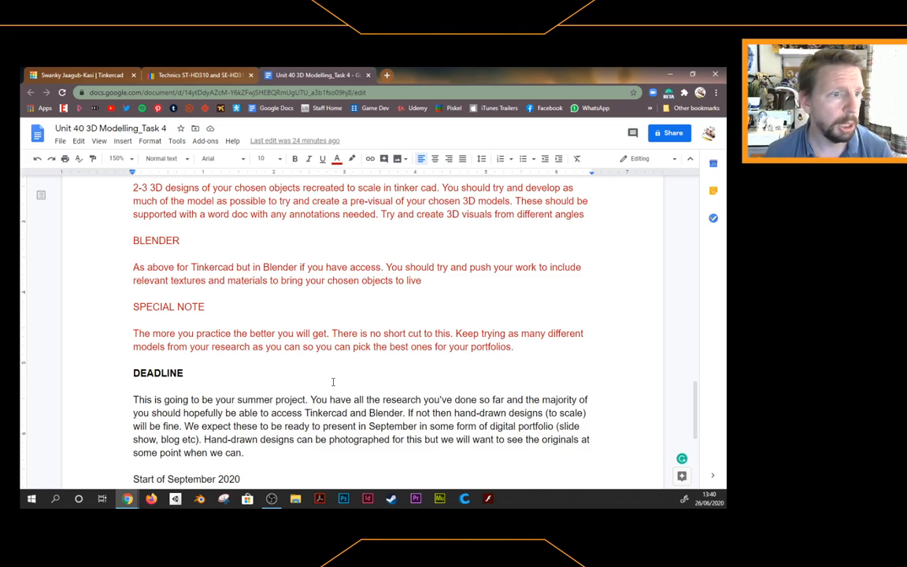
pyautogui.scroll(-2, 323, 375)
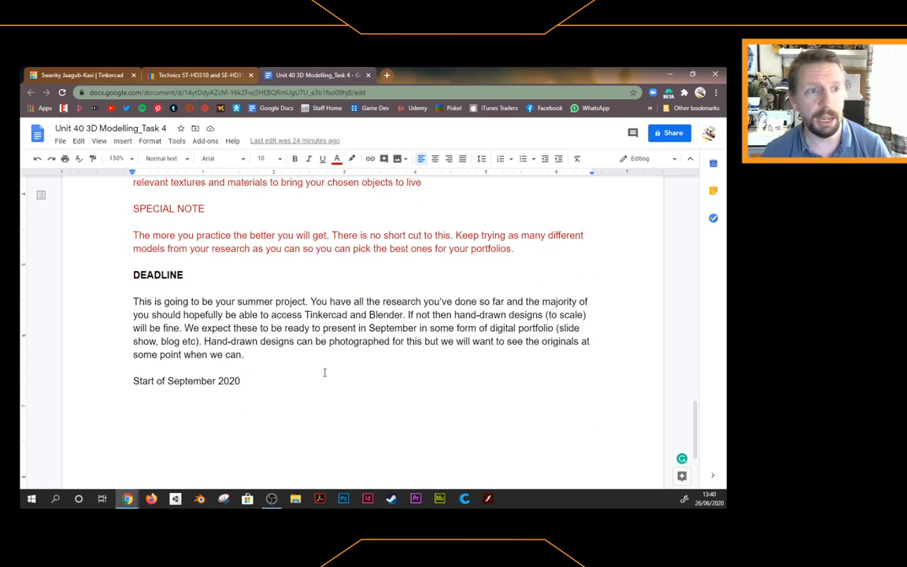